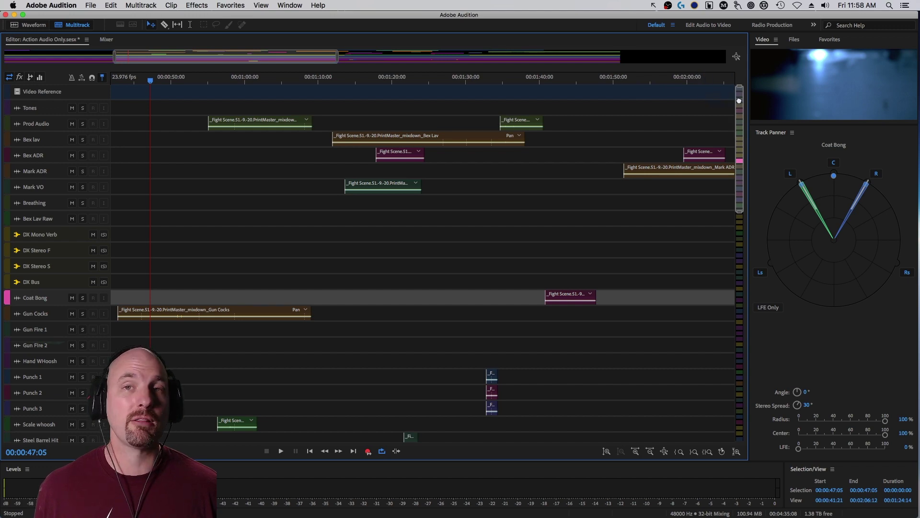
Scroll the track list and drag around the surround panner area before playback.
{"action": "left_click_drag", "start_coordinate": [739, 101], "coordinate": [743, 352]}
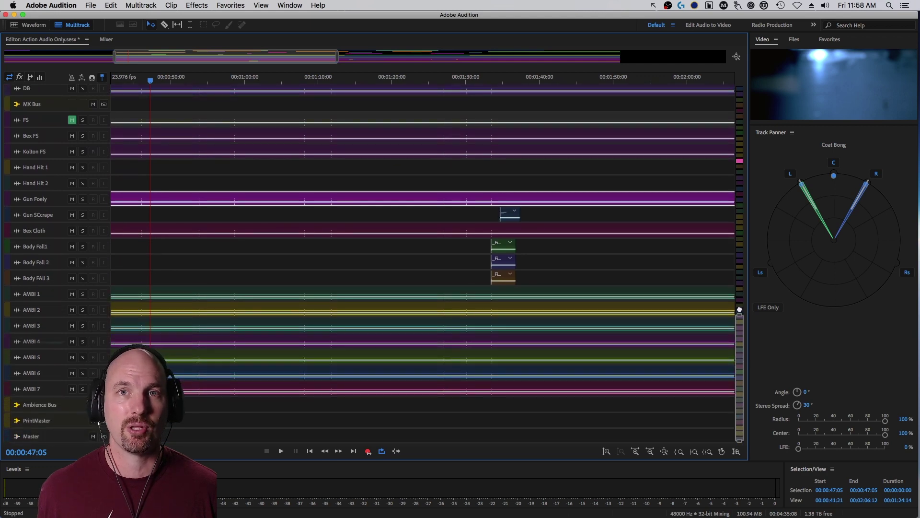
{"action": "left_click_drag", "start_coordinate": [739, 309], "coordinate": [747, 79]}
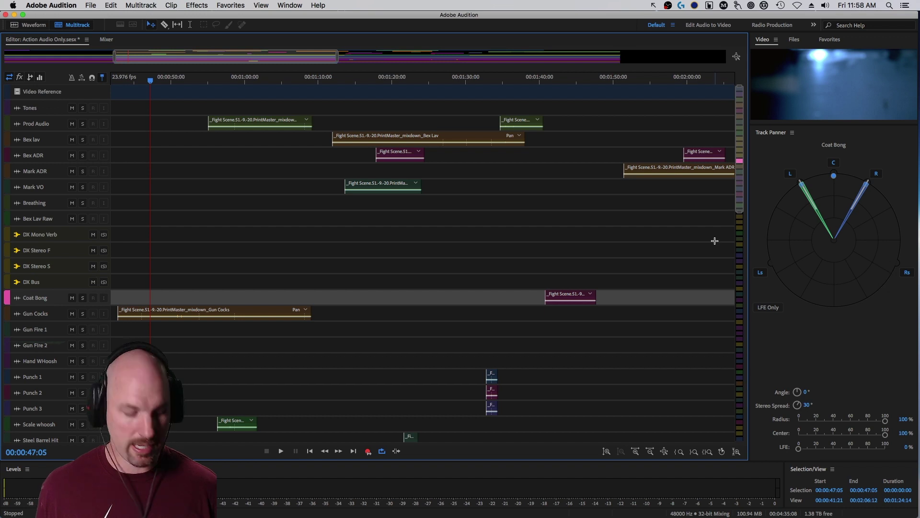
{"action": "left_click_drag", "start_coordinate": [617, 242], "coordinate": [772, 182]}
{"action": "left_click_drag", "start_coordinate": [700, 118], "coordinate": [815, 154]}
{"action": "left_click_drag", "start_coordinate": [853, 92], "coordinate": [882, 164]}
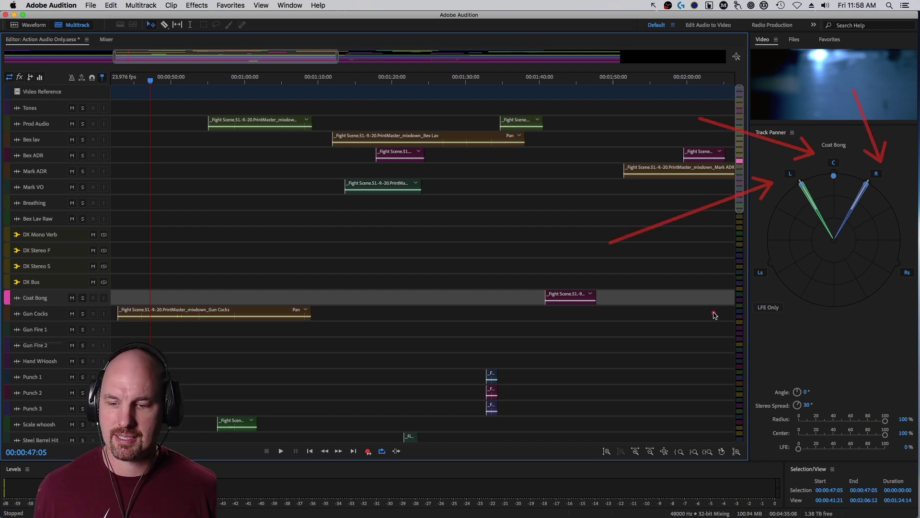
{"action": "left_click_drag", "start_coordinate": [715, 315], "coordinate": [747, 279]}
{"action": "left_click_drag", "start_coordinate": [798, 338], "coordinate": [897, 267]}
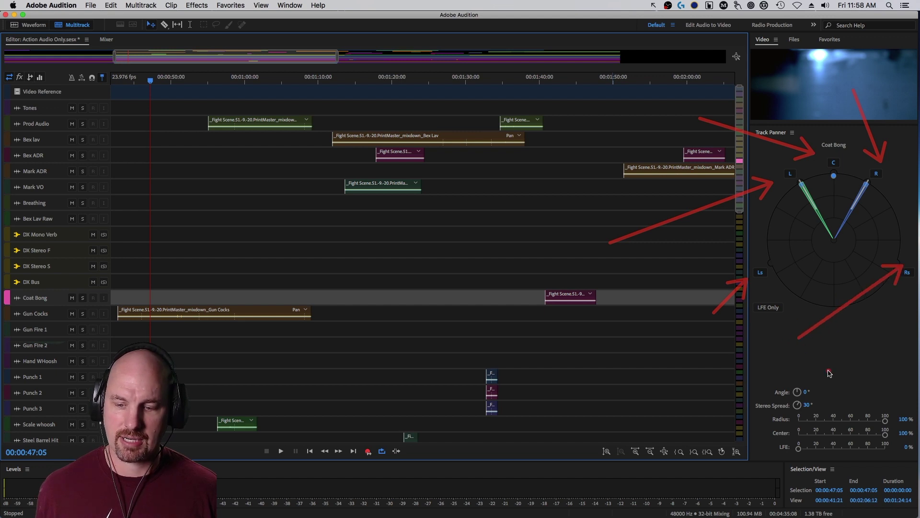
{"action": "left_click_drag", "start_coordinate": [688, 340], "coordinate": [817, 401]}
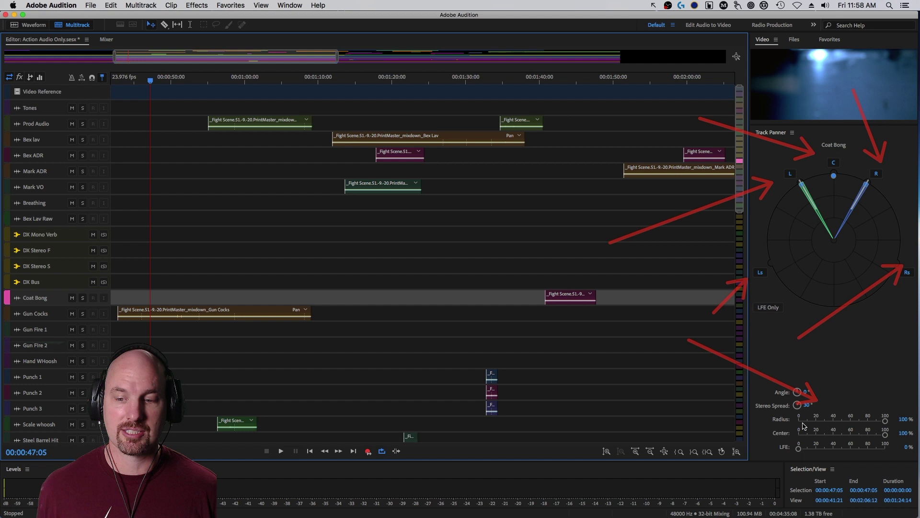
{"action": "key", "text": "Escape"}
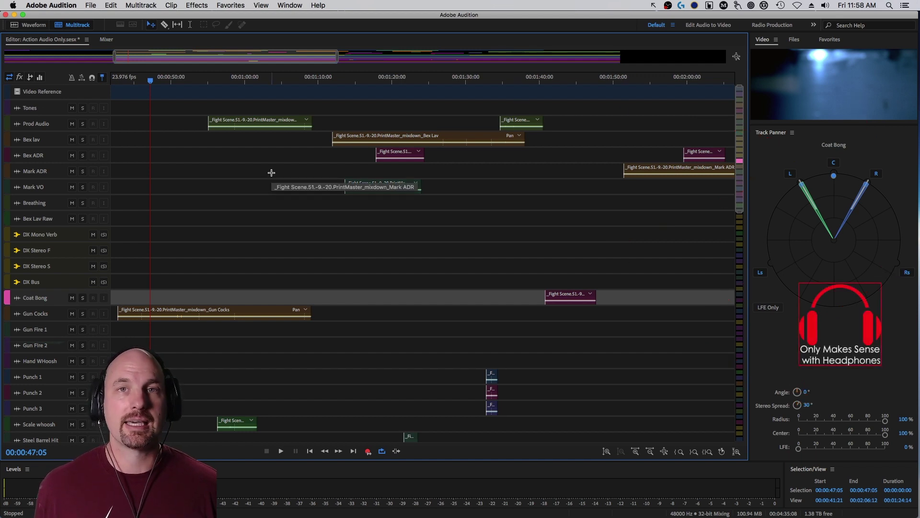
Play the fight-scene mix from 00:00:47:05 and select the Punch 3 track.
{"action": "key", "text": "space"}
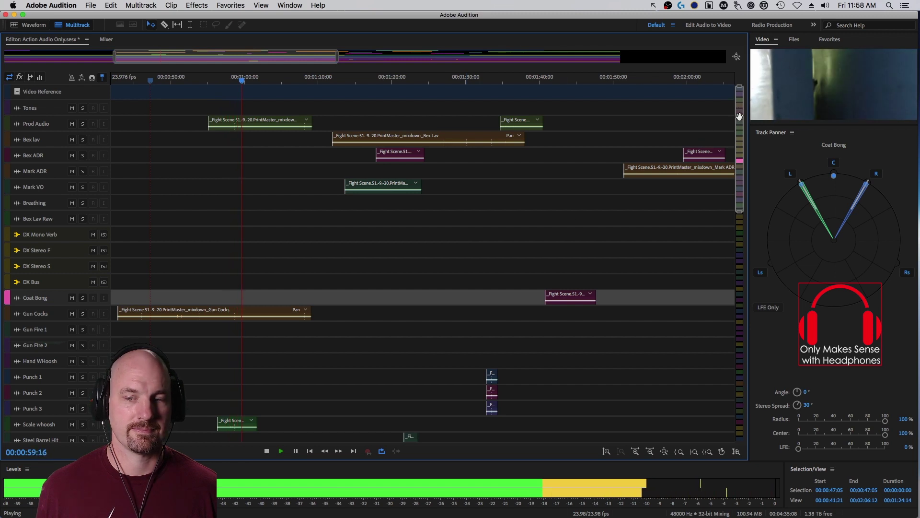
{"action": "mouse_move", "coordinate": [740, 117]}
{"action": "left_mouse_down"}
{"action": "mouse_move", "coordinate": [734, 190]}
{"action": "mouse_move", "coordinate": [742, 107]}
{"action": "left_mouse_up"}
{"action": "left_click", "coordinate": [733, 190]}
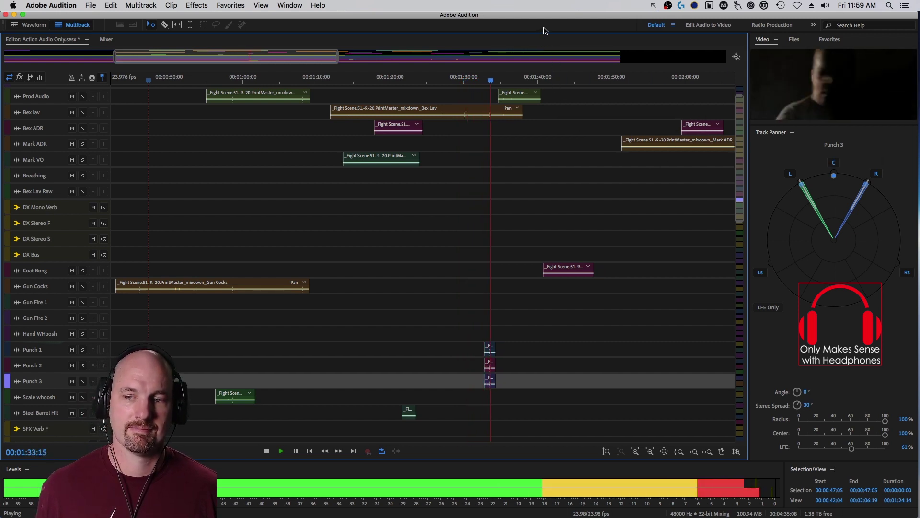
Stop playback and show the Mixer with strips from Mark VO through Punch 3 to Master.
{"action": "key", "text": "space"}
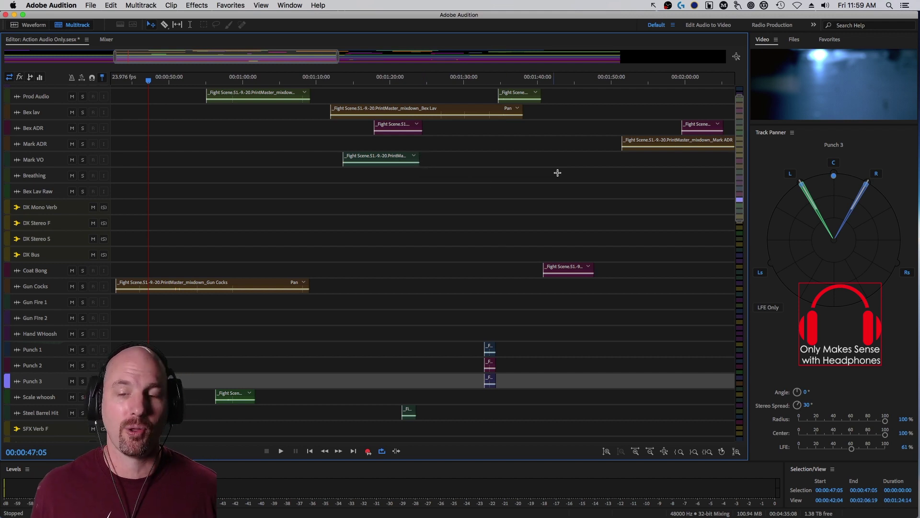
{"action": "left_click_drag", "start_coordinate": [740, 111], "coordinate": [739, 93]}
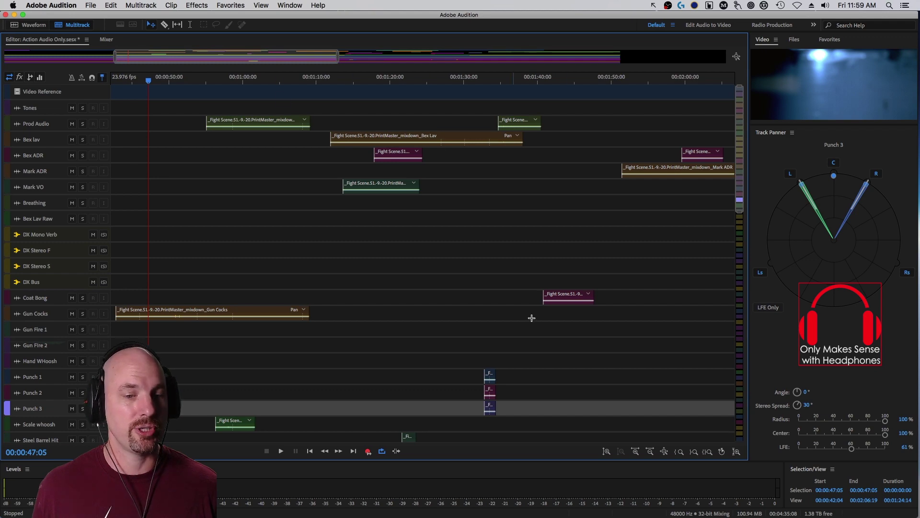
{"action": "left_click_drag", "start_coordinate": [741, 115], "coordinate": [566, 77]}
{"action": "left_click", "coordinate": [104, 40]}
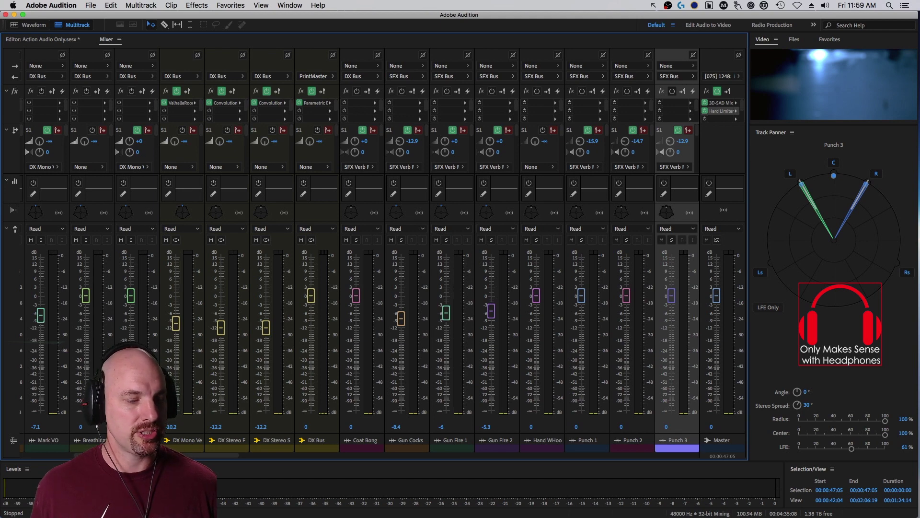
{"action": "scroll", "coordinate": [359, 250], "scroll_direction": "left", "scroll_amount": 4}
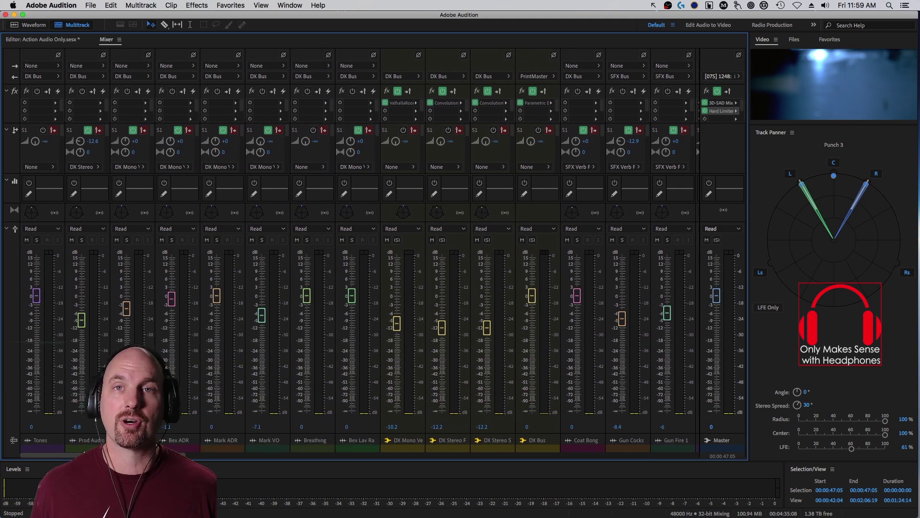
{"action": "left_click_drag", "start_coordinate": [143, 454], "coordinate": [96, 475]}
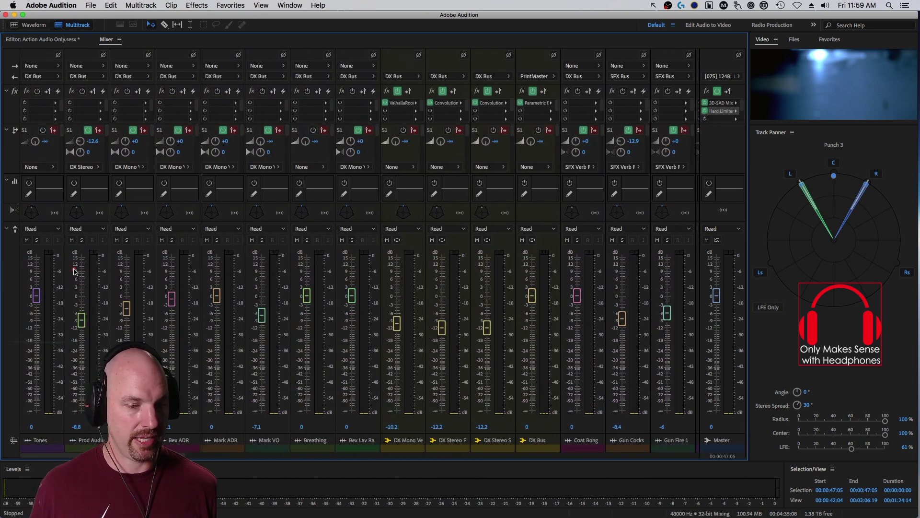
{"action": "mouse_move", "coordinate": [73, 271]}
{"action": "left_mouse_down"}
{"action": "mouse_move", "coordinate": [582, 382]}
{"action": "mouse_move", "coordinate": [602, 378]}
{"action": "left_mouse_up"}
{"action": "left_click_drag", "start_coordinate": [89, 89], "coordinate": [631, 111]}
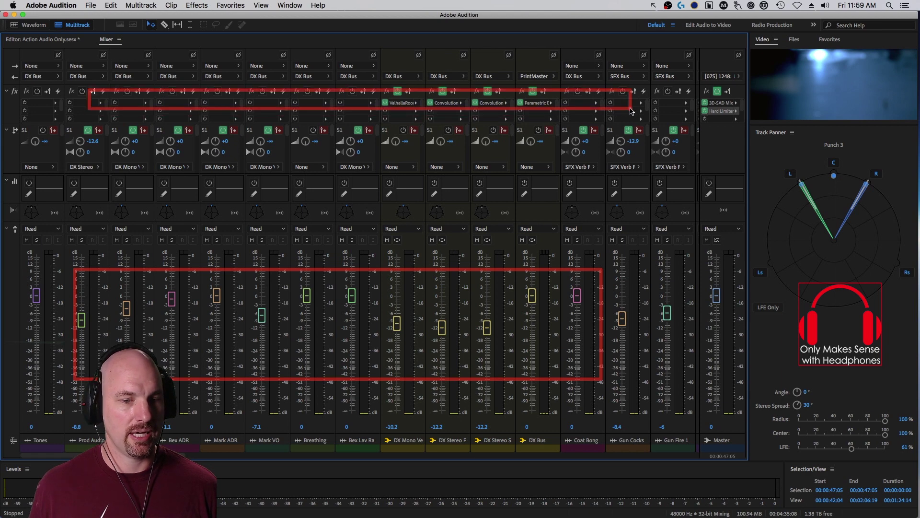
{"action": "mouse_move", "coordinate": [98, 134]}
{"action": "left_mouse_down"}
{"action": "mouse_move", "coordinate": [349, 182]}
{"action": "mouse_move", "coordinate": [484, 177]}
{"action": "left_mouse_up"}
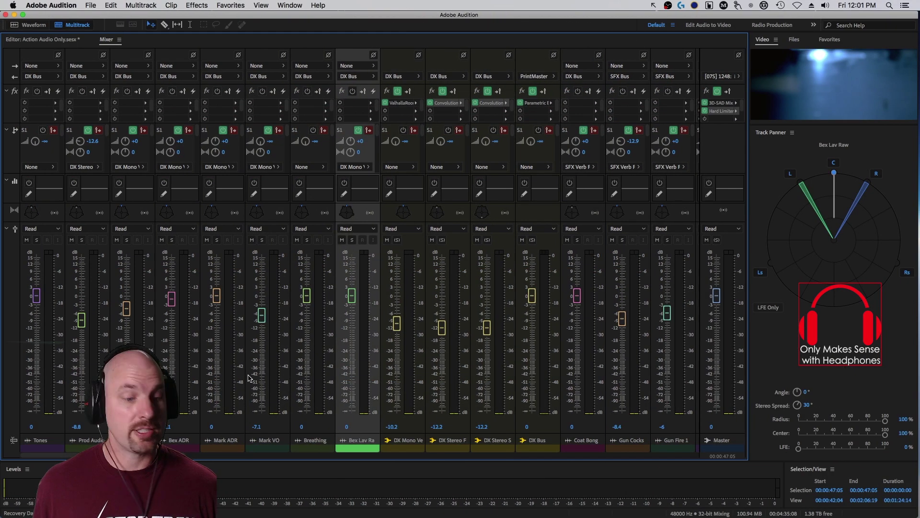
{"action": "mouse_move", "coordinate": [111, 230]}
{"action": "left_mouse_down"}
{"action": "mouse_move", "coordinate": [332, 411]}
{"action": "mouse_move", "coordinate": [377, 460]}
{"action": "left_mouse_up"}
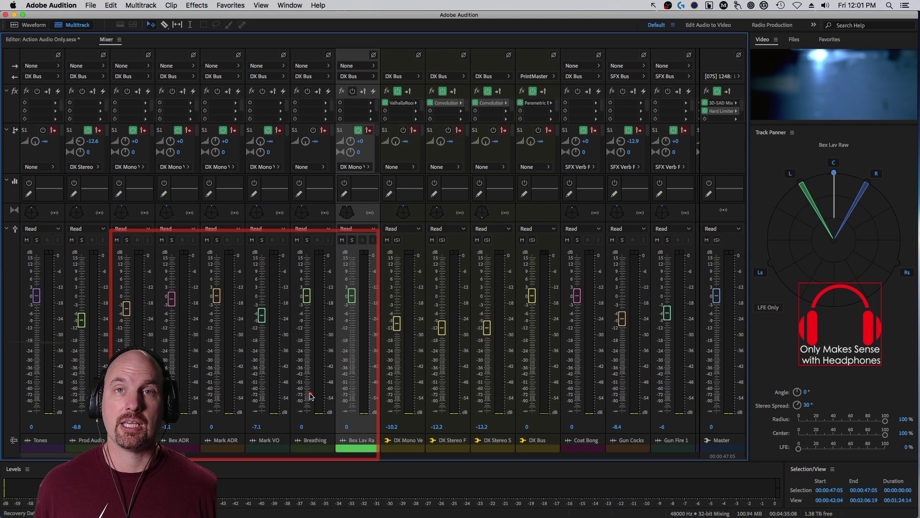
{"action": "mouse_move", "coordinate": [382, 226]}
{"action": "left_mouse_down"}
{"action": "mouse_move", "coordinate": [396, 247]}
{"action": "mouse_move", "coordinate": [424, 459]}
{"action": "left_mouse_up"}
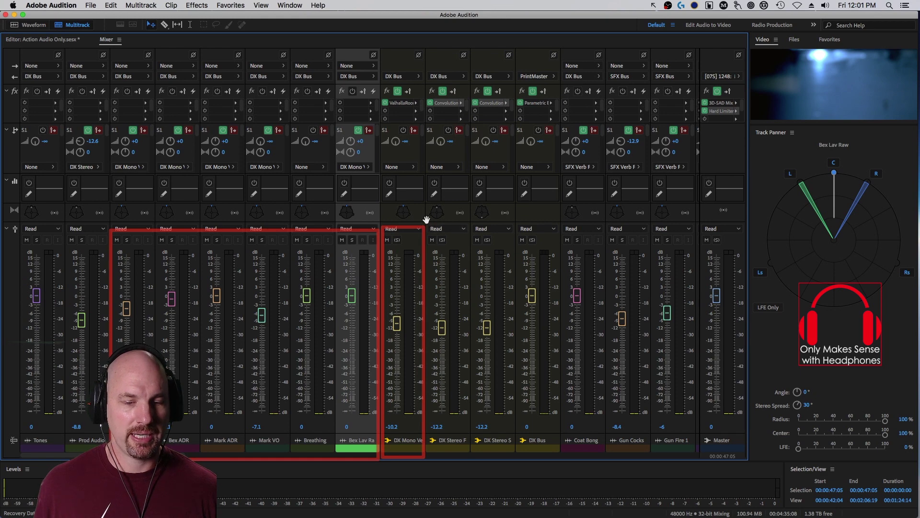
{"action": "mouse_move", "coordinate": [433, 224]}
{"action": "left_mouse_down"}
{"action": "mouse_move", "coordinate": [479, 386]}
{"action": "mouse_move", "coordinate": [514, 460]}
{"action": "left_mouse_up"}
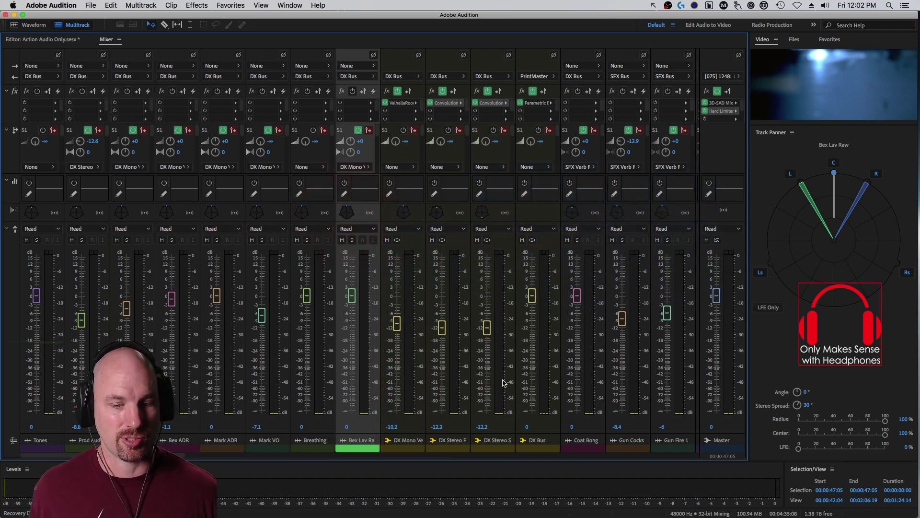
{"action": "double_click", "coordinate": [447, 103]}
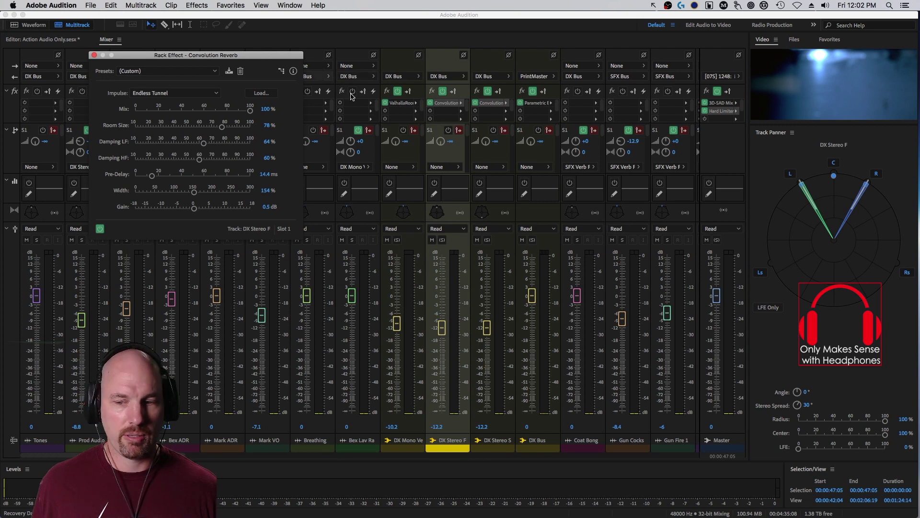
{"action": "left_click_drag", "start_coordinate": [777, 146], "coordinate": [898, 205]}
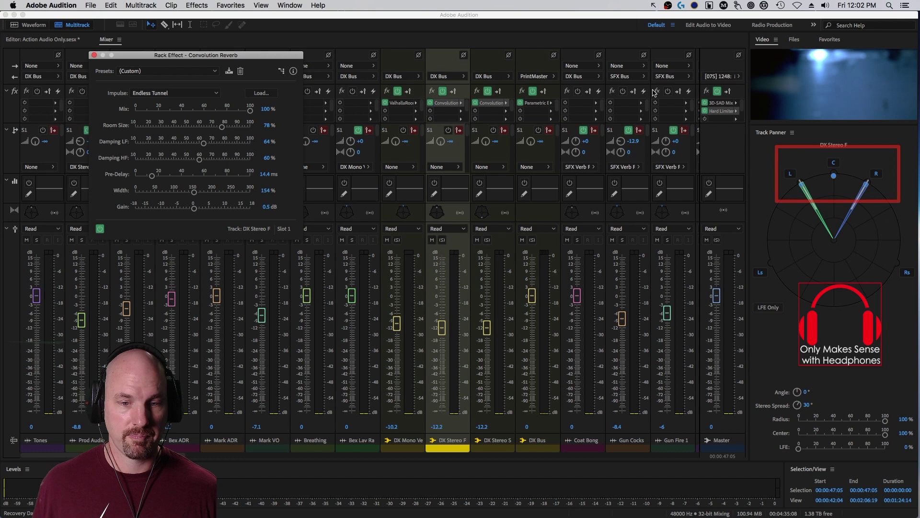
{"action": "double_click", "coordinate": [492, 104]}
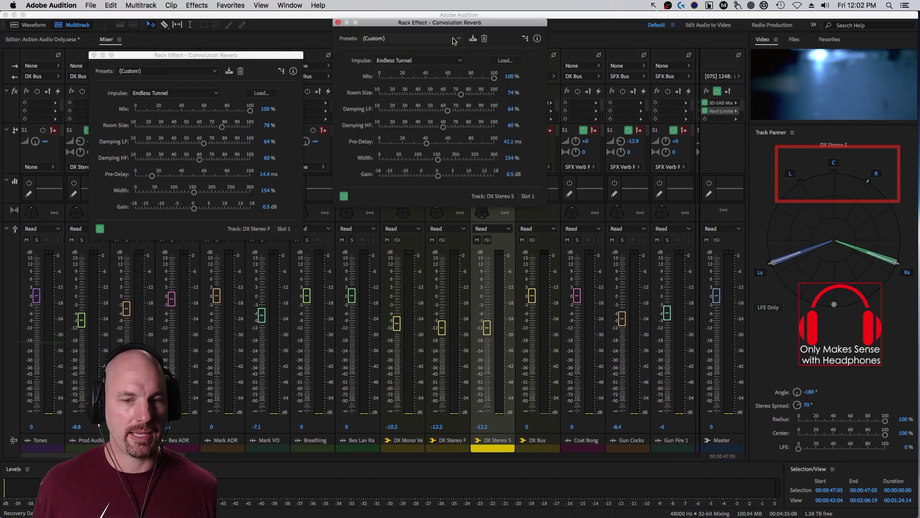
{"action": "left_click_drag", "start_coordinate": [448, 23], "coordinate": [422, 40]}
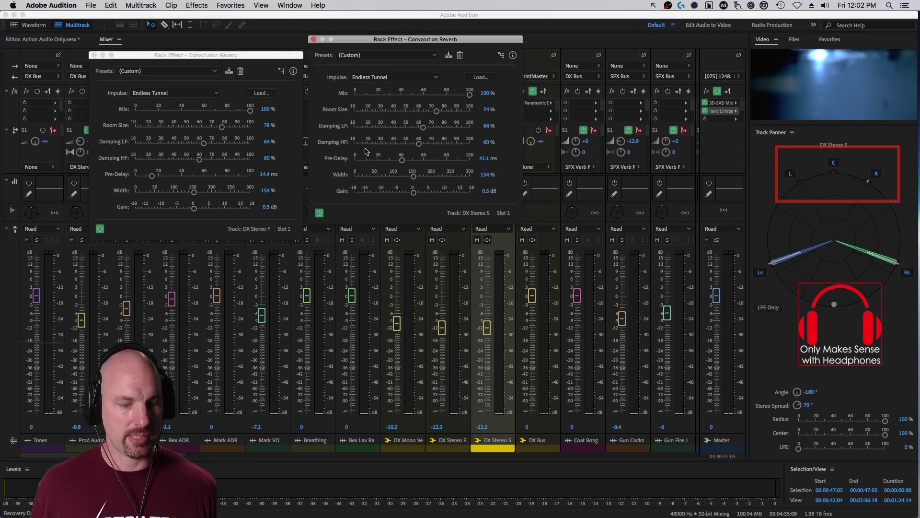
{"action": "left_click_drag", "start_coordinate": [383, 150], "coordinate": [437, 170]}
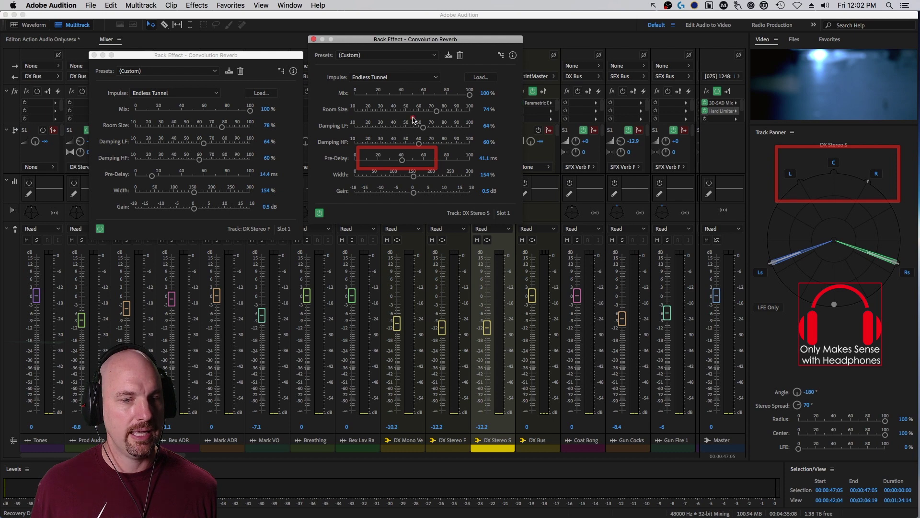
{"action": "left_click_drag", "start_coordinate": [402, 113], "coordinate": [441, 154]}
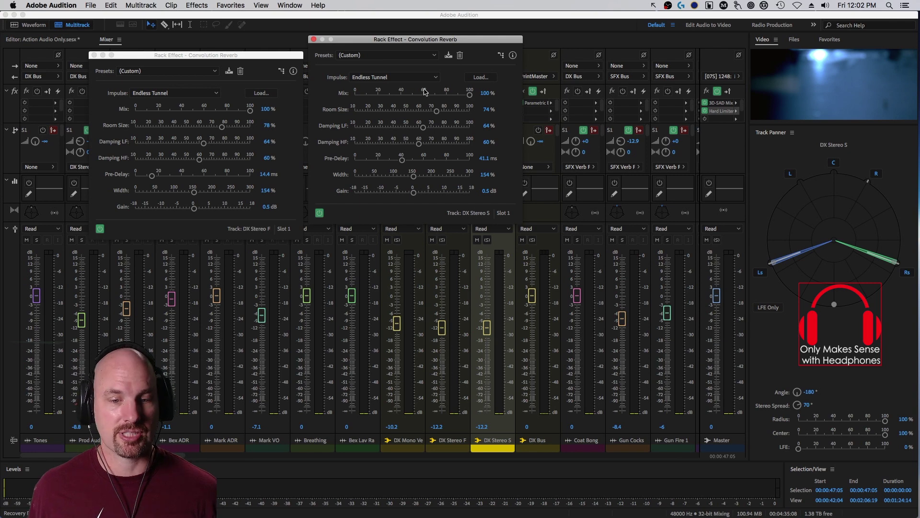
{"action": "left_click", "coordinate": [312, 39]}
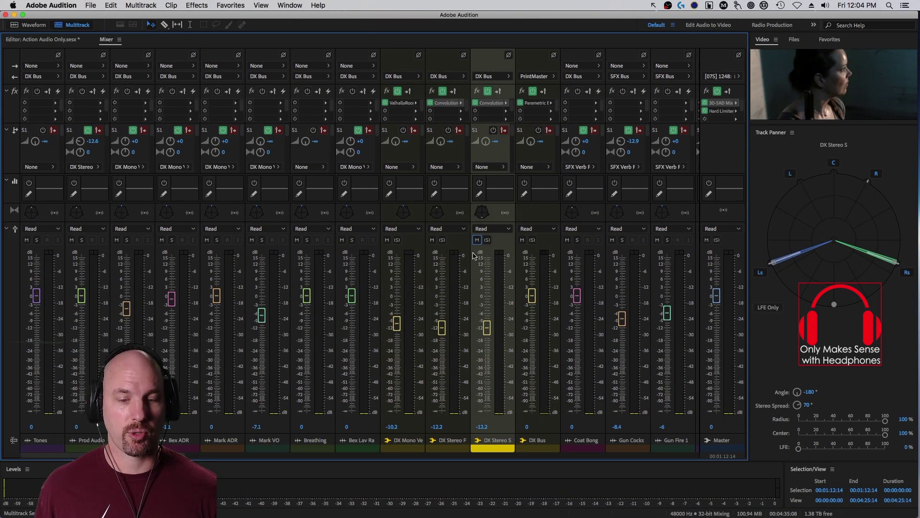
Mute DX Mono Verb and play the mix, muting then unmuting DX Stereo F to compare.
{"action": "left_click", "coordinate": [386, 239]}
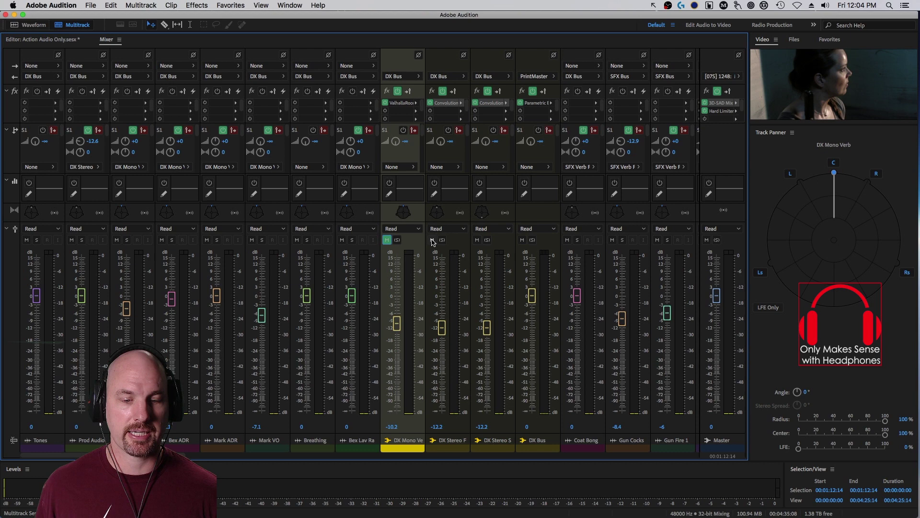
{"action": "key", "text": "space"}
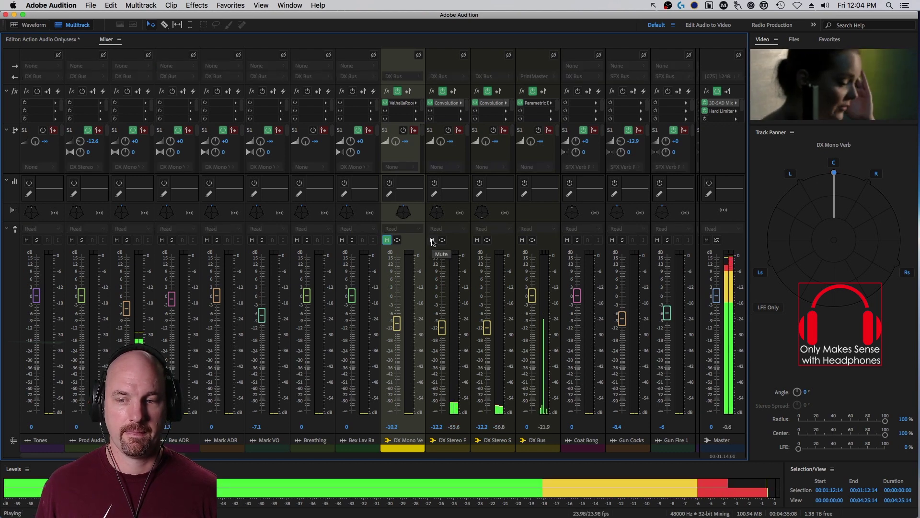
{"action": "left_click", "coordinate": [432, 240]}
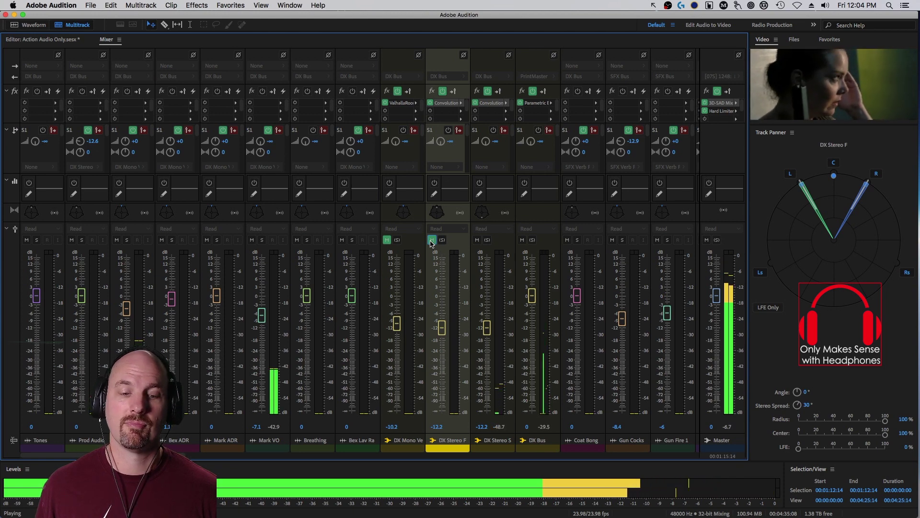
{"action": "key", "text": "space"}
{"action": "left_click", "coordinate": [432, 240]}
Audition the mix with DX Stereo S muted, then unmuted, and select DX Mono Verb.
{"action": "left_click", "coordinate": [477, 241]}
{"action": "key", "text": "space"}
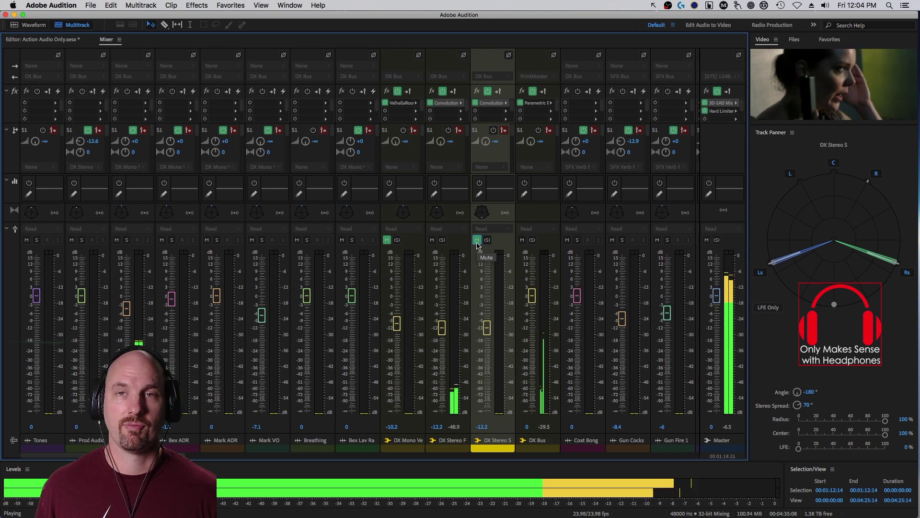
{"action": "key", "text": "space"}
{"action": "left_click", "coordinate": [477, 241]}
{"action": "key", "text": "space"}
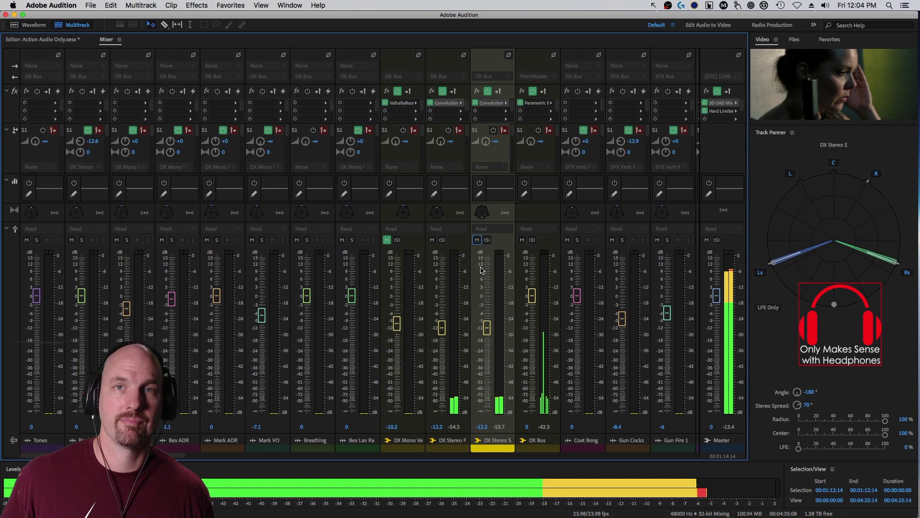
{"action": "key", "text": "space"}
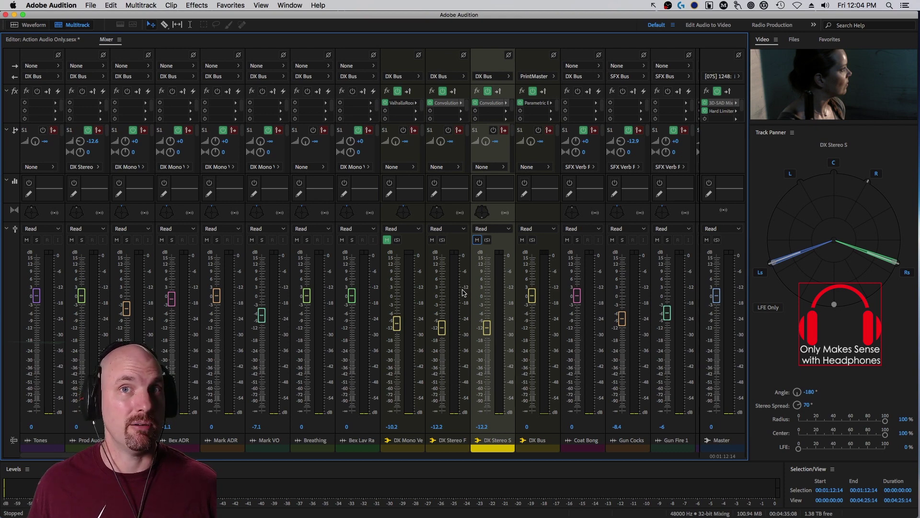
{"action": "left_click", "coordinate": [395, 197]}
Unmute DX Mono Verb, open its ValhallaRoom reverb, and audition the return at 9.7 dB.
{"action": "left_click", "coordinate": [386, 240]}
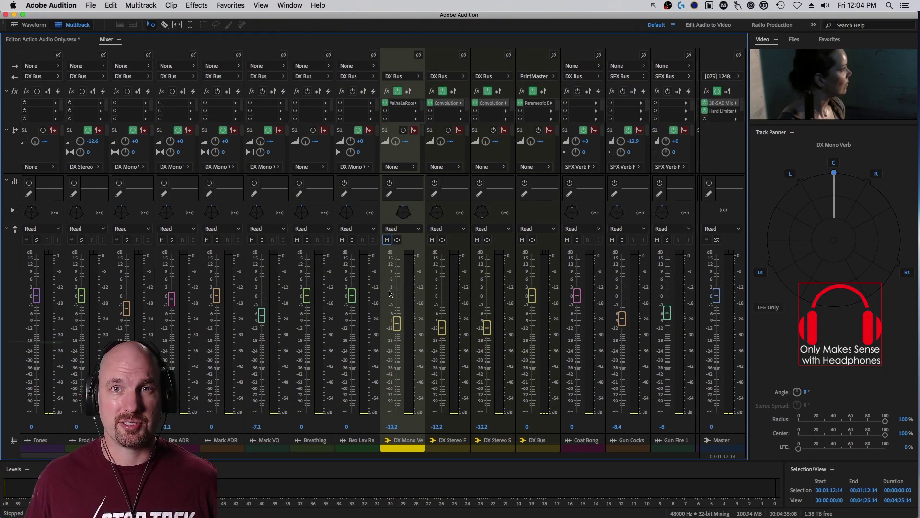
{"action": "double_click", "coordinate": [401, 103]}
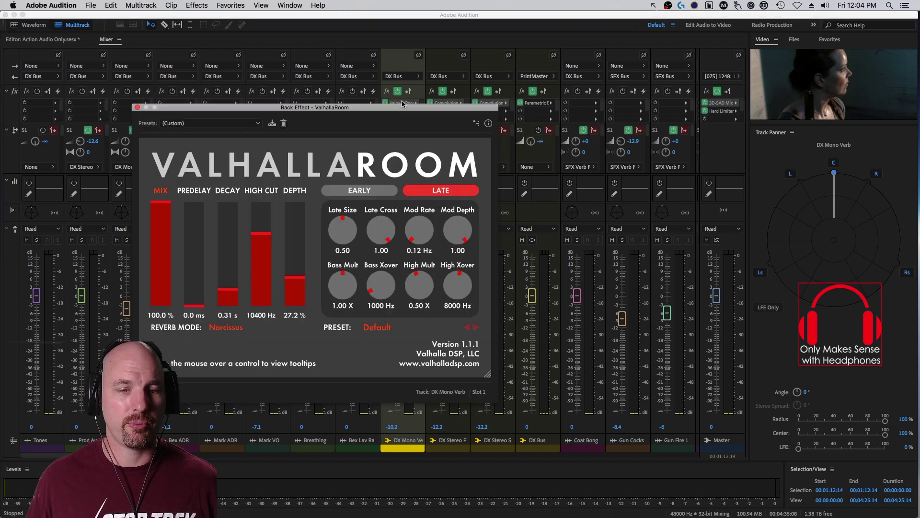
{"action": "left_click_drag", "start_coordinate": [408, 108], "coordinate": [290, 38]}
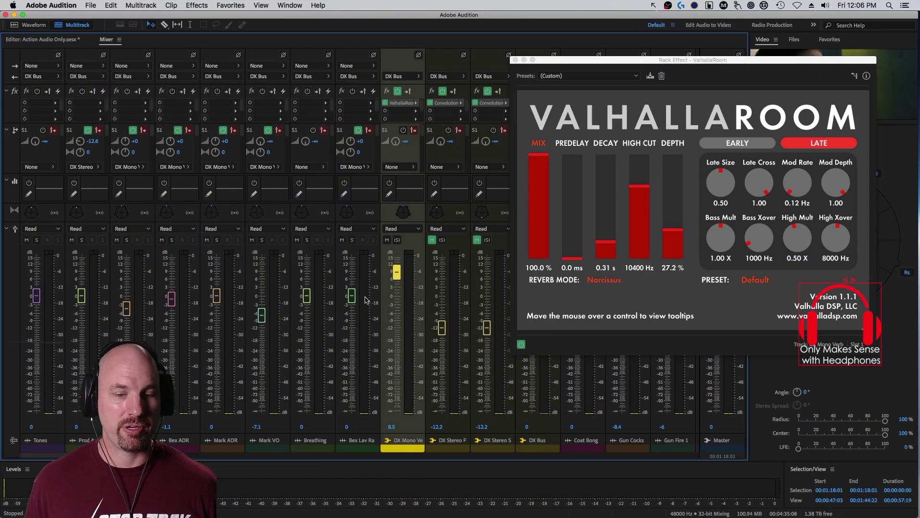
{"action": "left_click_drag", "start_coordinate": [398, 276], "coordinate": [398, 273]}
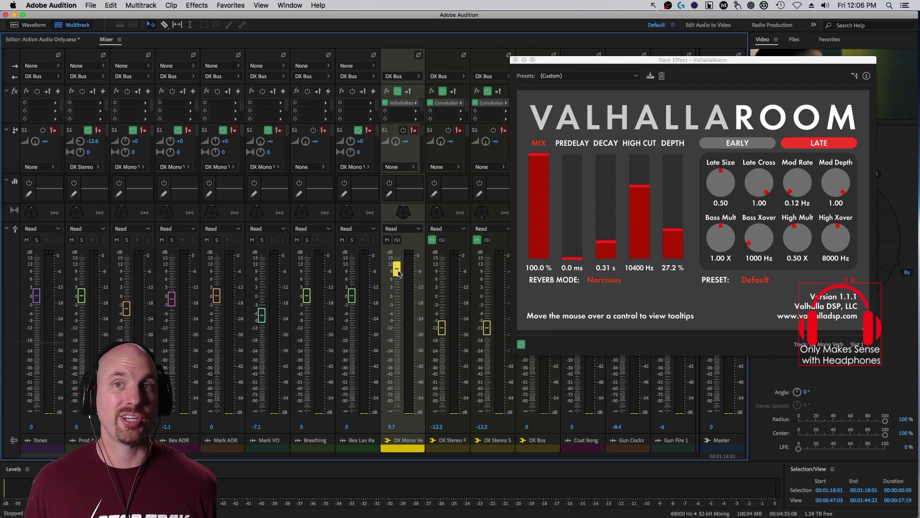
{"action": "key", "text": "space"}
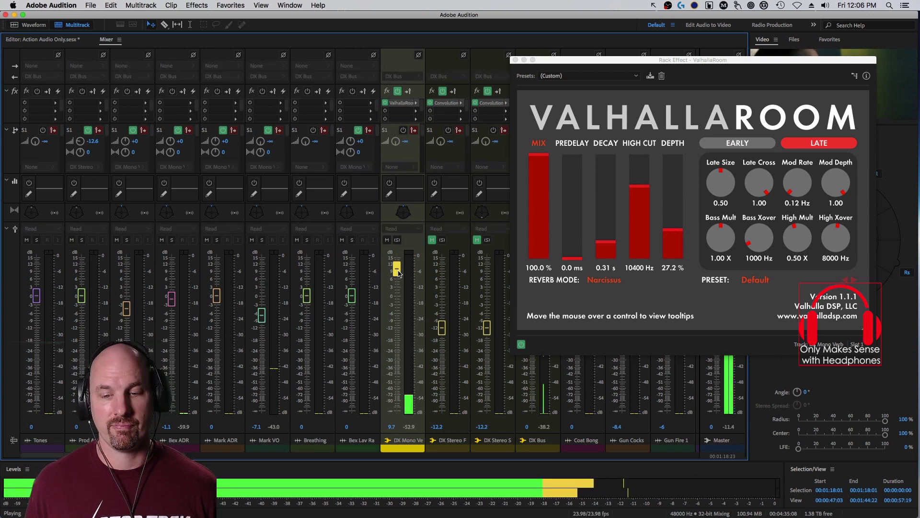
{"action": "key", "text": "space"}
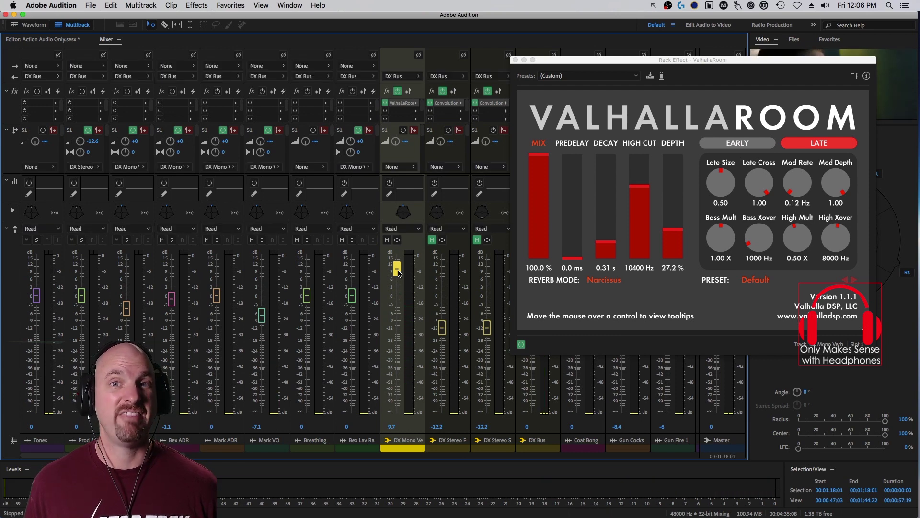
Lower DX Mono Verb to -9.3 dB and compare it muted during playback.
{"action": "left_click_drag", "start_coordinate": [398, 273], "coordinate": [398, 326]}
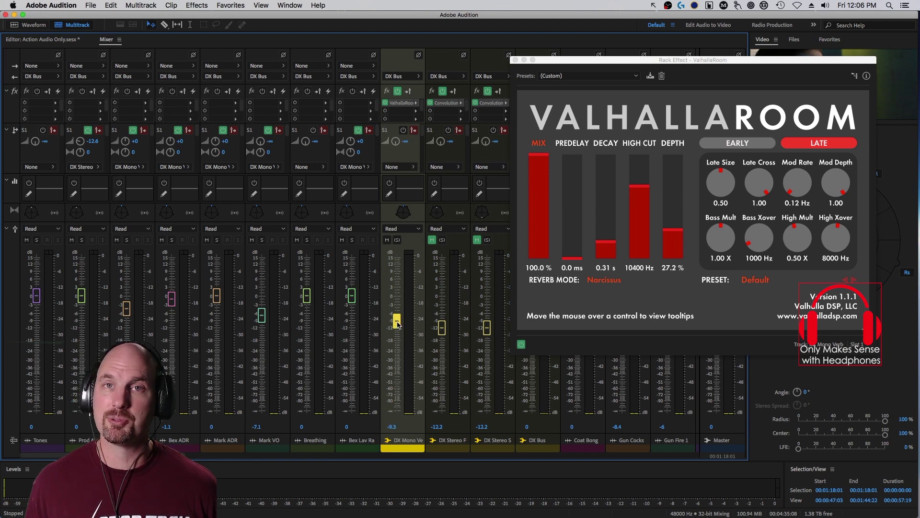
{"action": "key", "text": "space"}
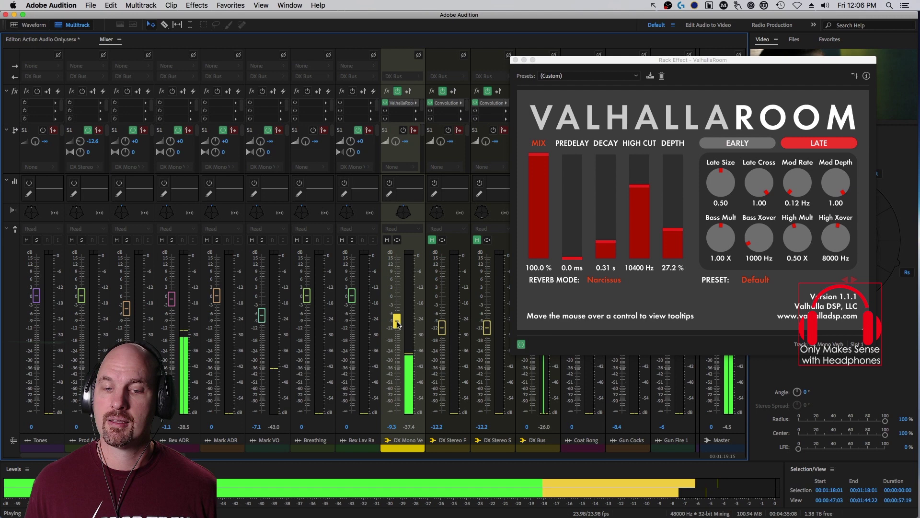
{"action": "left_click", "coordinate": [387, 239]}
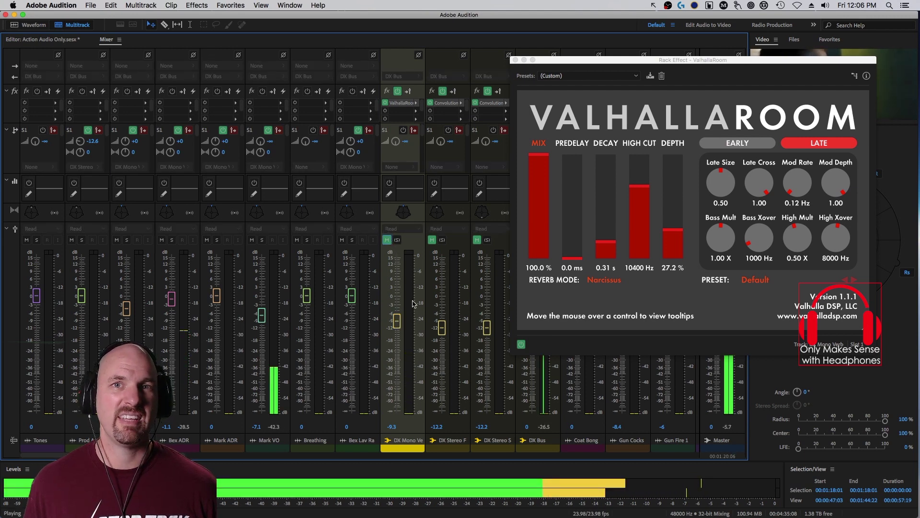
{"action": "key", "text": "space"}
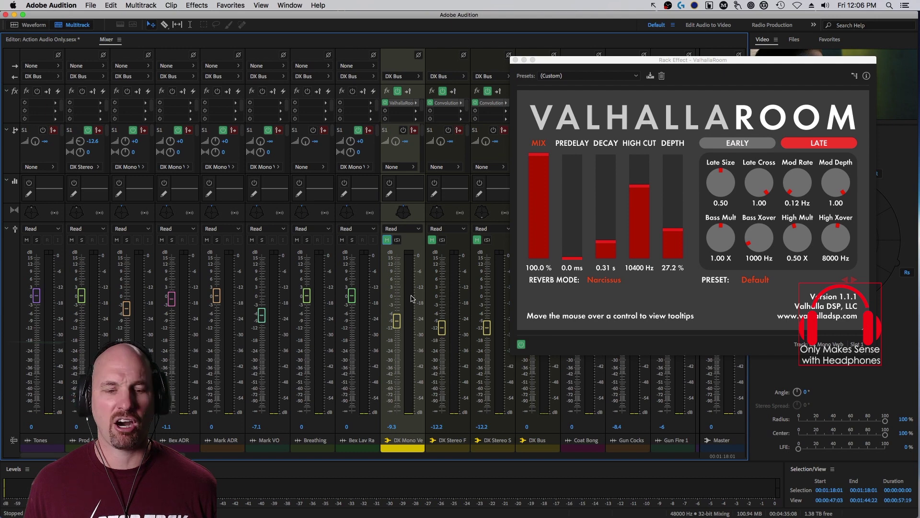
Unmute DX Mono Verb, DX Stereo F and DX Stereo S, play, and close ValhallaRoom.
{"action": "left_click", "coordinate": [387, 240]}
{"action": "left_click", "coordinate": [432, 239]}
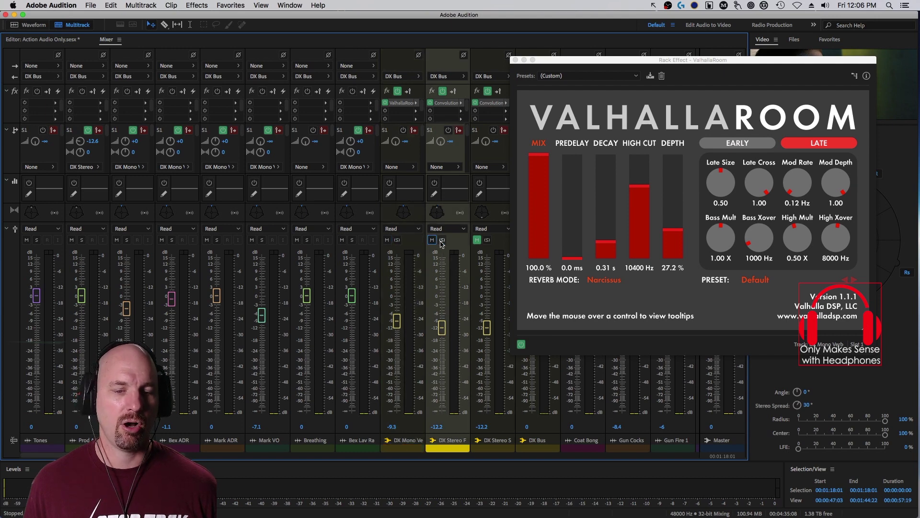
{"action": "left_click", "coordinate": [477, 241]}
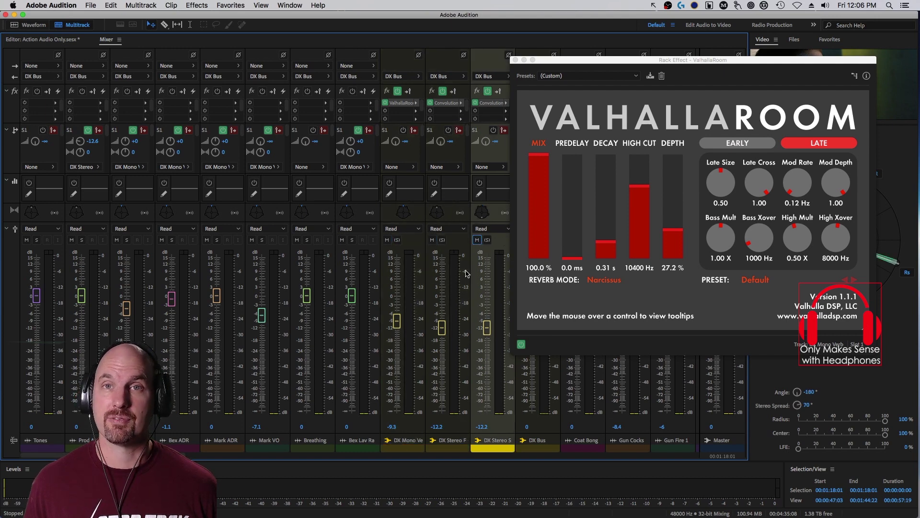
{"action": "key", "text": "space"}
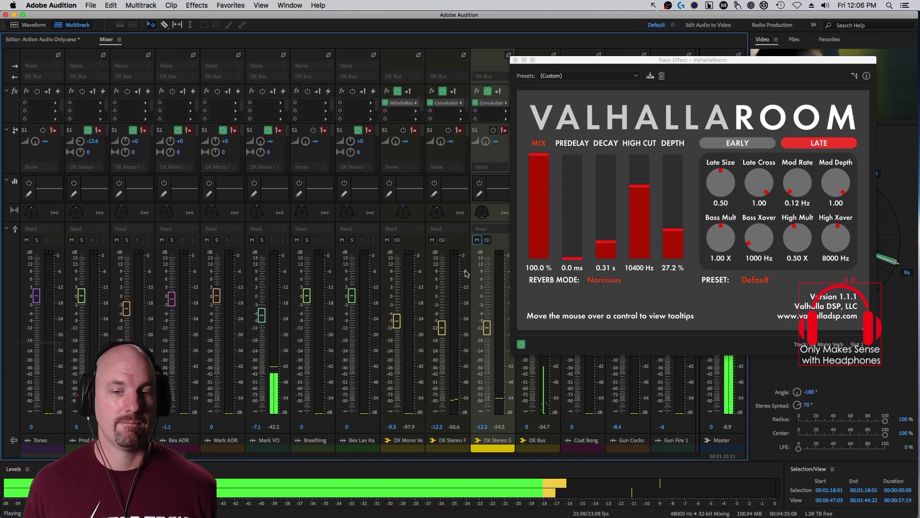
{"action": "key", "text": "space"}
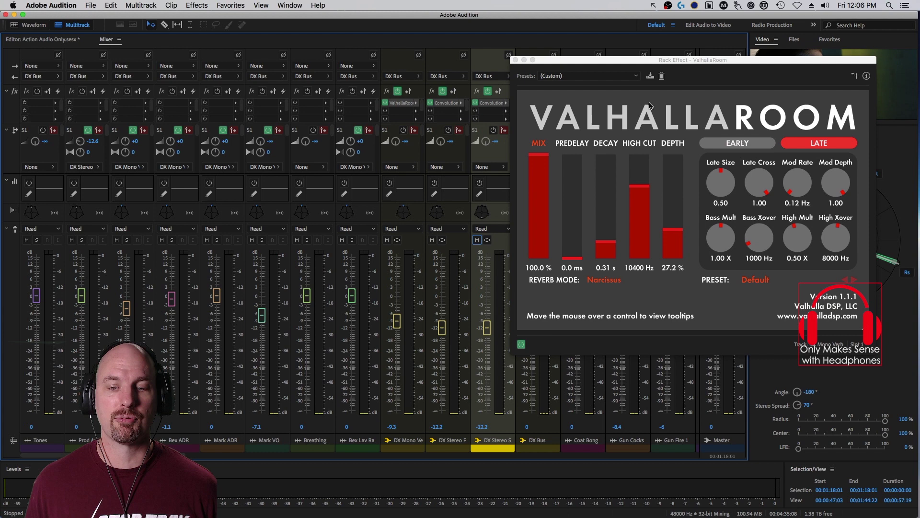
{"action": "left_click", "coordinate": [514, 62]}
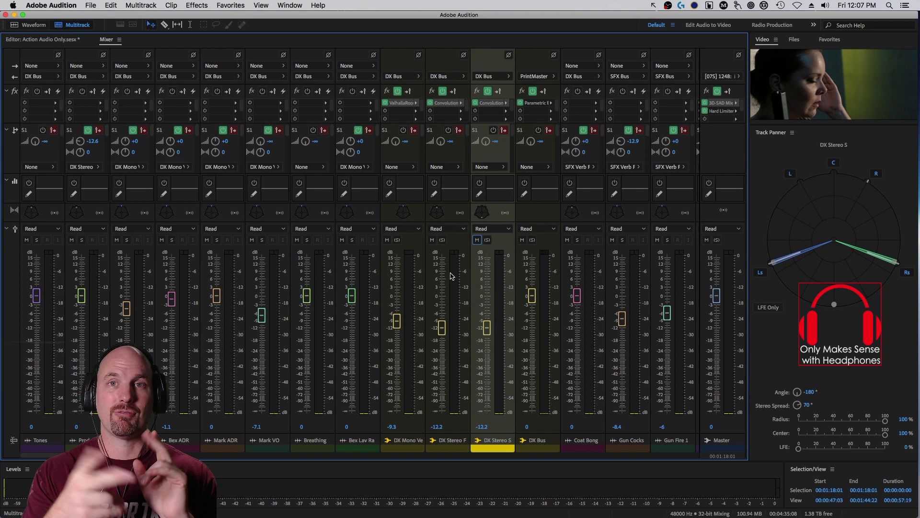
Select Bex Lav Raw and drag its panner puck to a 22° angle at 65% radius.
{"action": "left_click", "coordinate": [347, 217]}
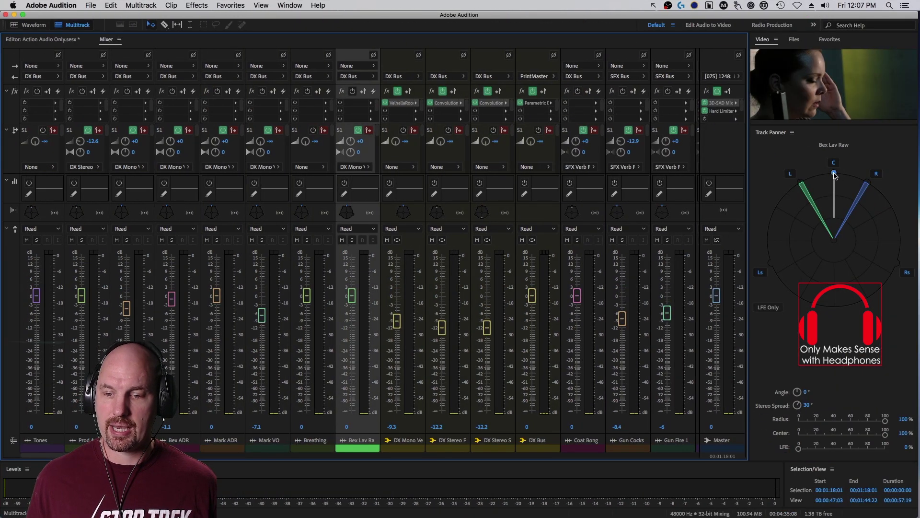
{"action": "left_click_drag", "start_coordinate": [835, 176], "coordinate": [836, 177]}
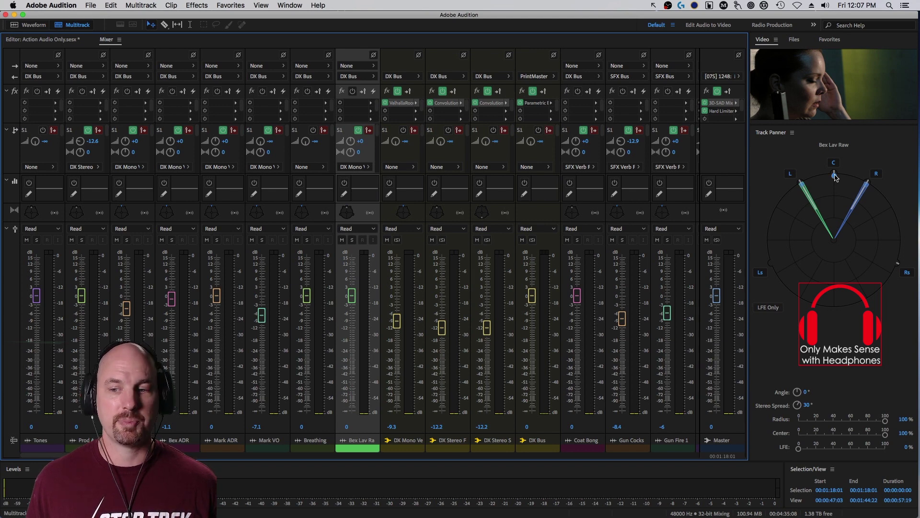
{"action": "left_click_drag", "start_coordinate": [835, 177], "coordinate": [834, 173]}
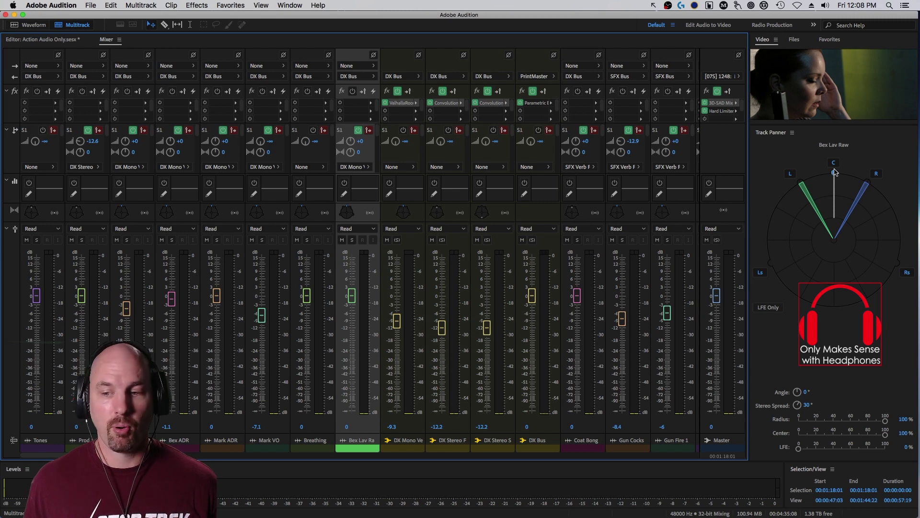
{"action": "left_click_drag", "start_coordinate": [835, 172], "coordinate": [850, 205]}
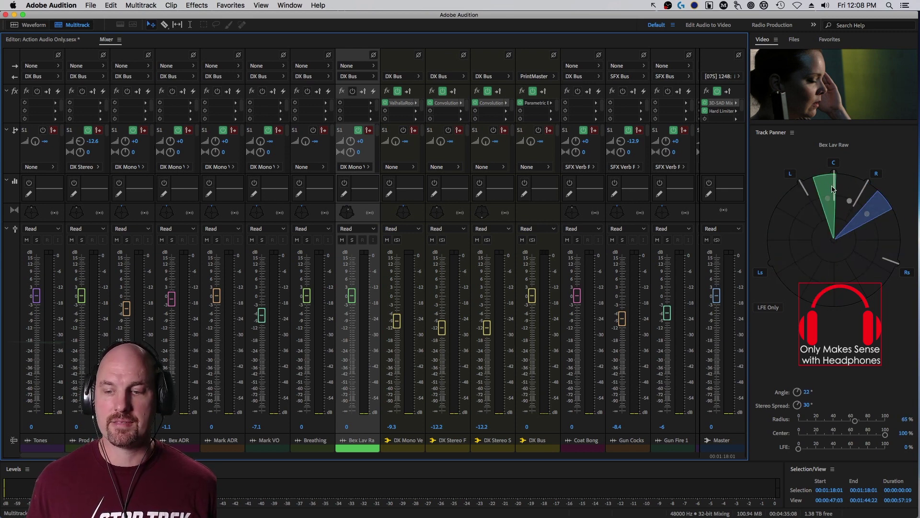
Pan Bex Lav Raw to 5° with 50° stereo spread, 67% radius and full centre level.
{"action": "left_click_drag", "start_coordinate": [846, 204], "coordinate": [841, 201]}
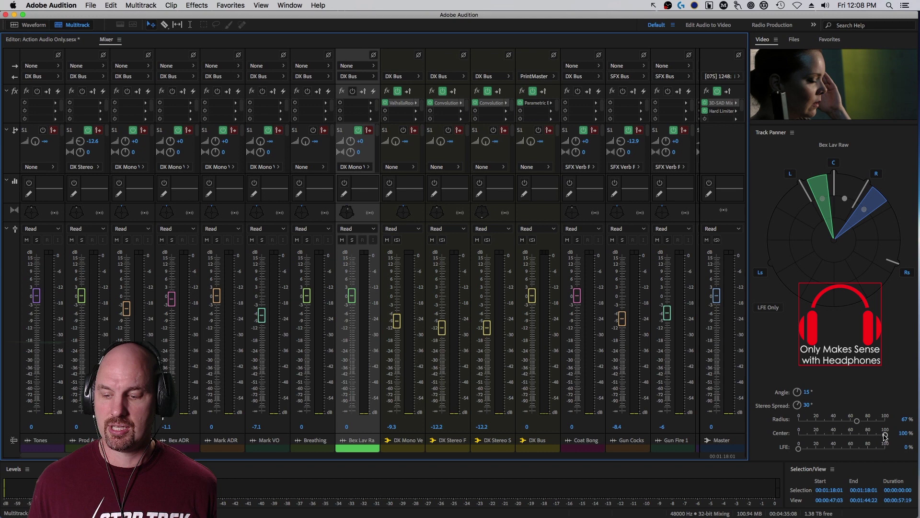
{"action": "mouse_move", "coordinate": [885, 434]}
{"action": "left_mouse_down"}
{"action": "mouse_move", "coordinate": [779, 436]}
{"action": "mouse_move", "coordinate": [907, 446]}
{"action": "mouse_move", "coordinate": [824, 436]}
{"action": "mouse_move", "coordinate": [798, 437]}
{"action": "mouse_move", "coordinate": [832, 451]}
{"action": "mouse_move", "coordinate": [818, 454]}
{"action": "mouse_move", "coordinate": [859, 453]}
{"action": "mouse_move", "coordinate": [803, 453]}
{"action": "mouse_move", "coordinate": [886, 457]}
{"action": "mouse_move", "coordinate": [775, 449]}
{"action": "mouse_move", "coordinate": [885, 434]}
{"action": "left_mouse_up"}
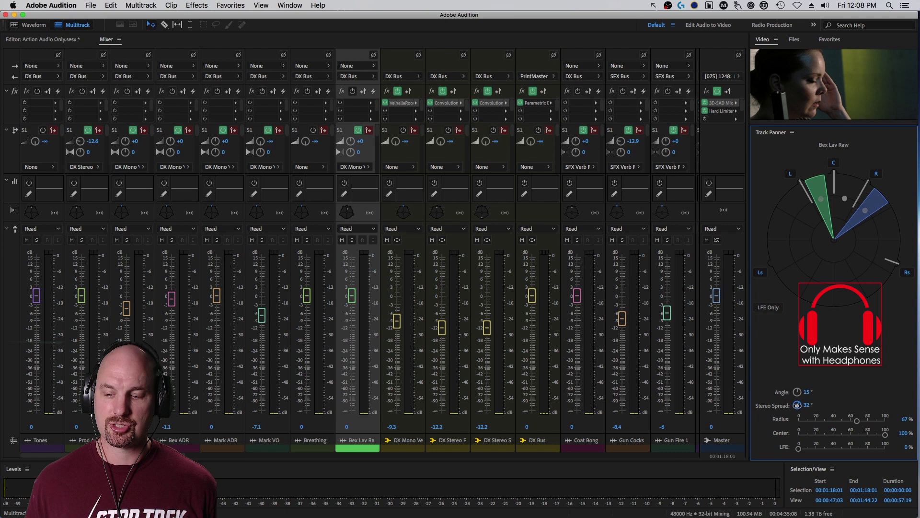
{"action": "mouse_move", "coordinate": [797, 405]}
{"action": "left_mouse_down"}
{"action": "mouse_move", "coordinate": [826, 383]}
{"action": "mouse_move", "coordinate": [800, 402]}
{"action": "mouse_move", "coordinate": [819, 370]}
{"action": "mouse_move", "coordinate": [793, 389]}
{"action": "left_mouse_up"}
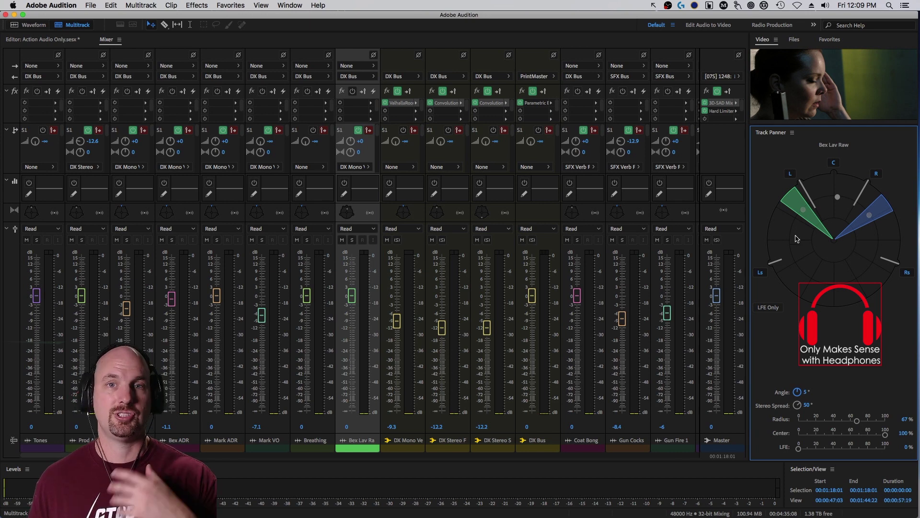
Toggle LFE Only on and back off for Bex Lav Raw, keeping 5°, 50° spread, 67% radius.
{"action": "left_click", "coordinate": [776, 309]}
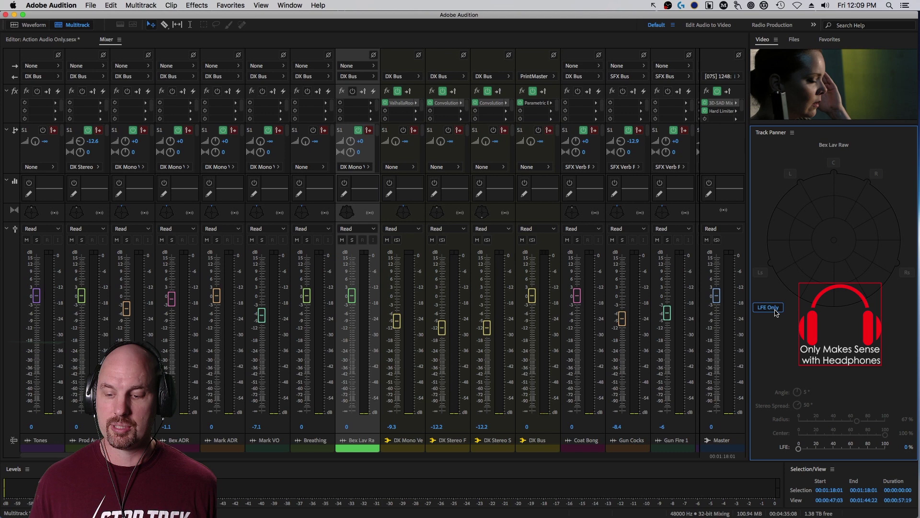
{"action": "left_click", "coordinate": [799, 450]}
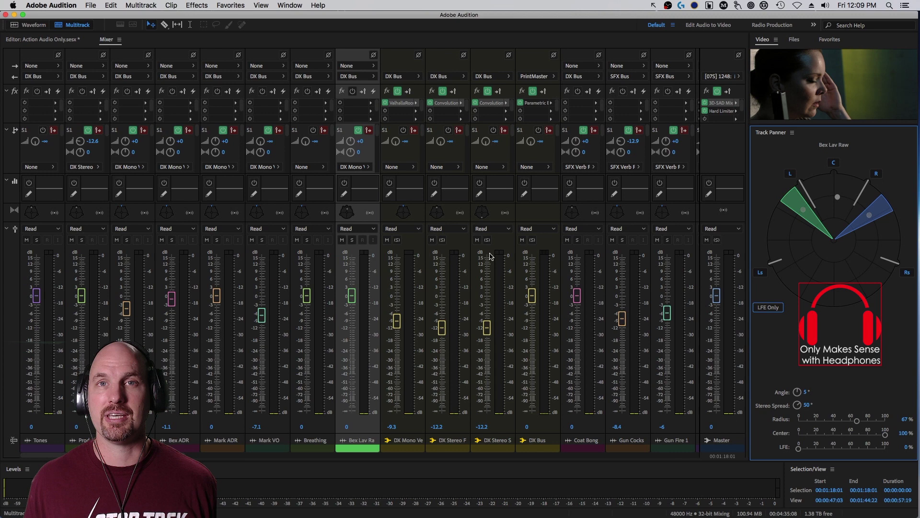
Reset Bex Lav Raw to 0° at 100% radius and raise Prod Audio to 3, keeping its 30° spread.
{"action": "key", "text": "super+z"}
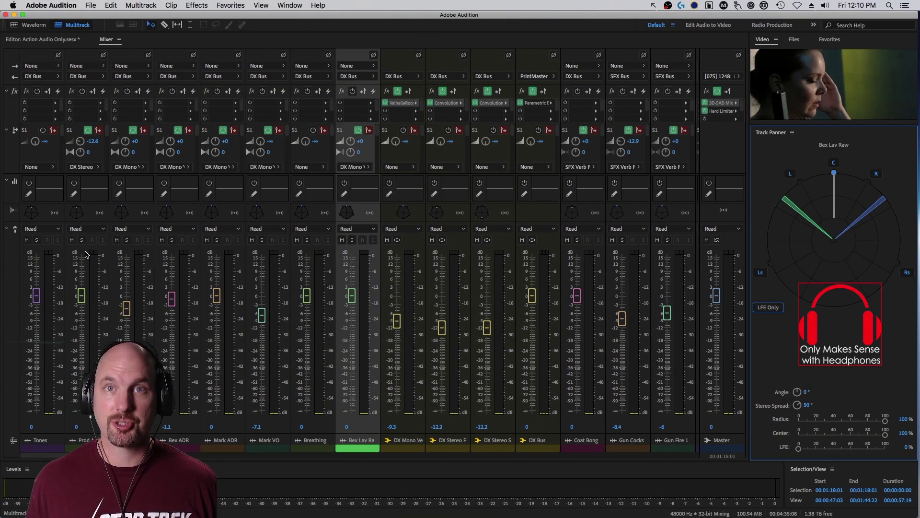
{"action": "left_click", "coordinate": [84, 259]}
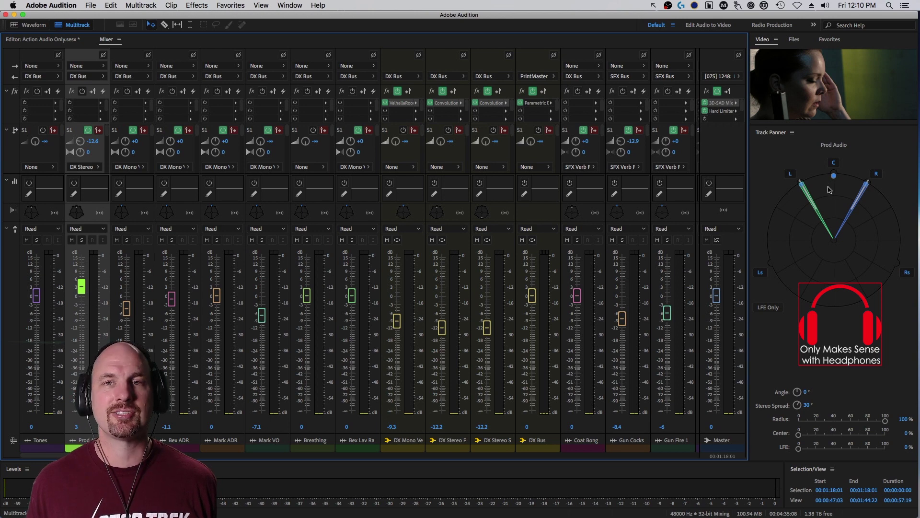
{"action": "left_click_drag", "start_coordinate": [796, 405], "coordinate": [794, 406]}
{"action": "key", "text": "super+z"}
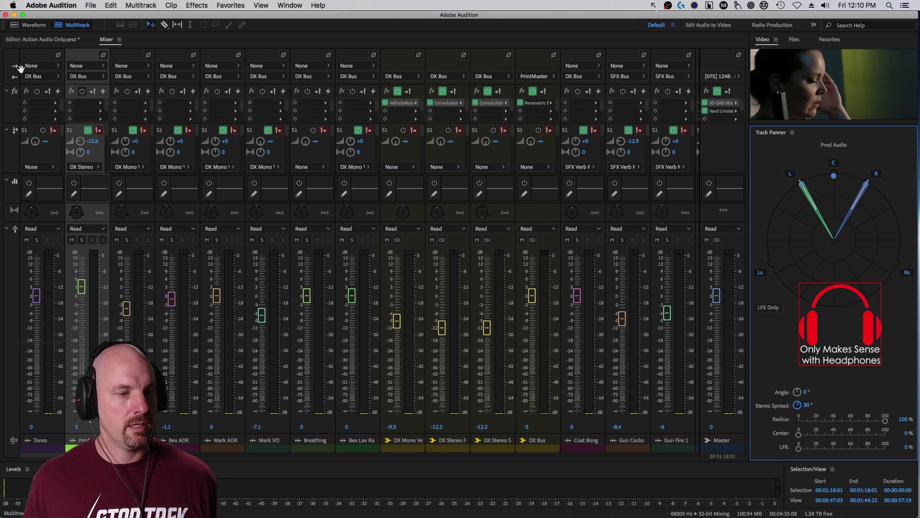
{"action": "mouse_move", "coordinate": [21, 70]}
{"action": "left_mouse_down"}
{"action": "mouse_move", "coordinate": [353, 94]}
{"action": "mouse_move", "coordinate": [499, 94]}
{"action": "mouse_move", "coordinate": [512, 83]}
{"action": "left_mouse_up"}
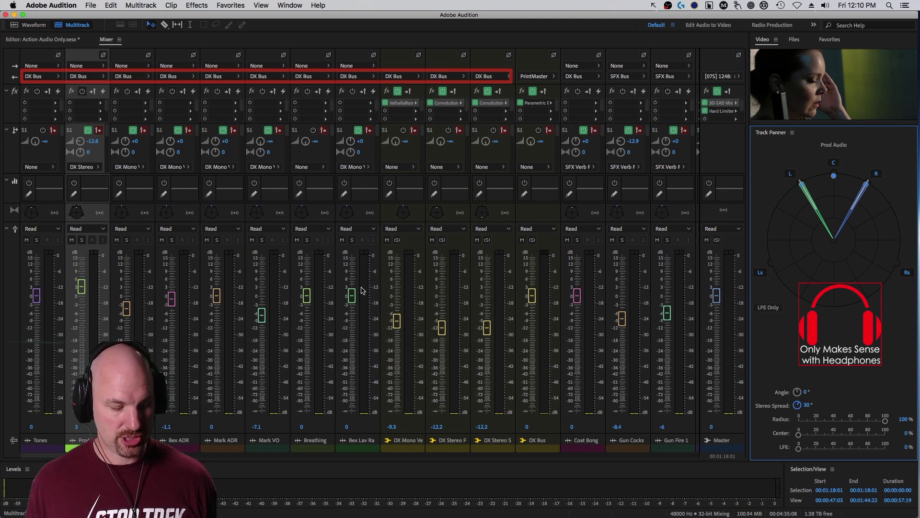
{"action": "mouse_move", "coordinate": [327, 310]}
{"action": "left_mouse_down"}
{"action": "mouse_move", "coordinate": [489, 325]}
{"action": "mouse_move", "coordinate": [526, 341]}
{"action": "left_mouse_up"}
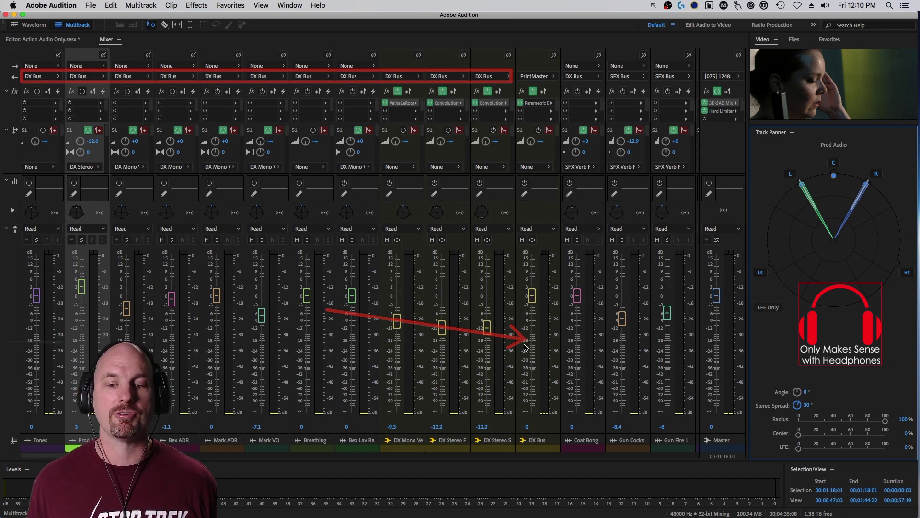
Open the DX Bus Parametric Equalizer settings, then close the window.
{"action": "double_click", "coordinate": [537, 102]}
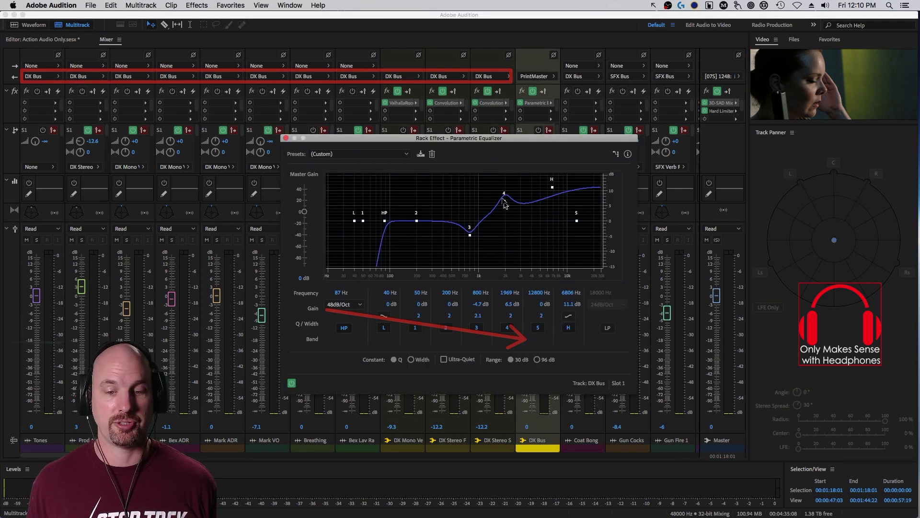
{"action": "left_click", "coordinate": [286, 139]}
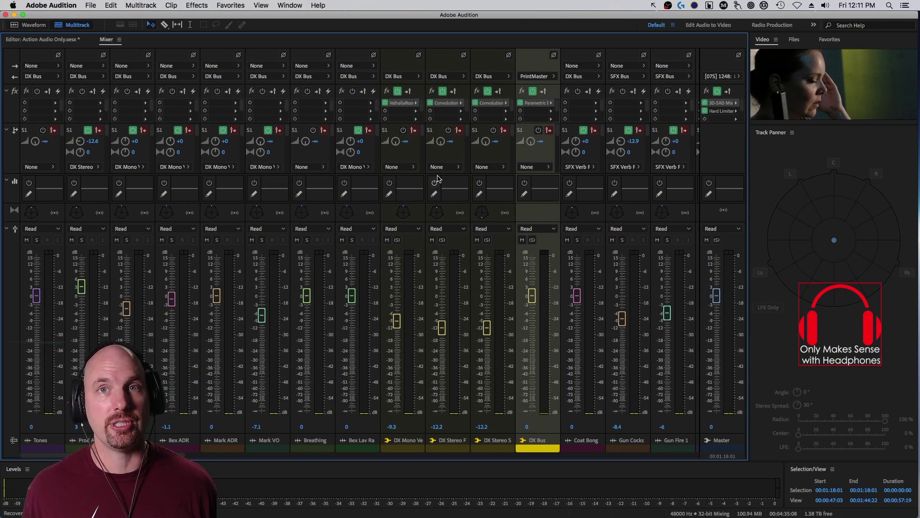
Select Mark VO and open its effects list, closing it without adding an effect.
{"action": "left_click", "coordinate": [259, 178]}
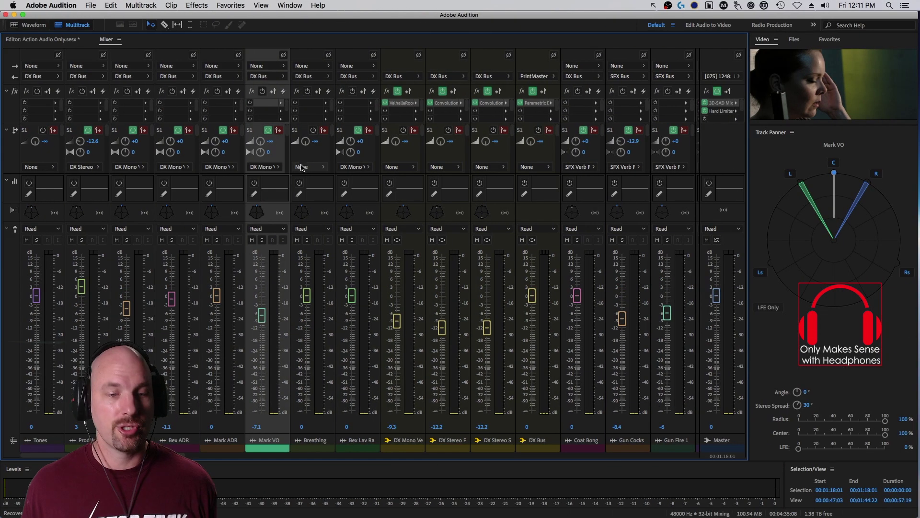
{"action": "left_click", "coordinate": [281, 102]}
{"action": "mouse_move", "coordinate": [307, 180]}
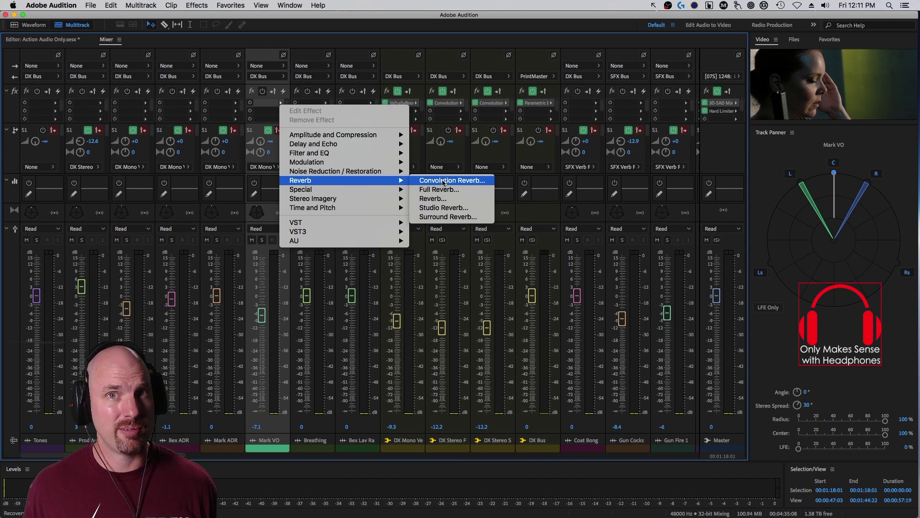
{"action": "left_click", "coordinate": [379, 273]}
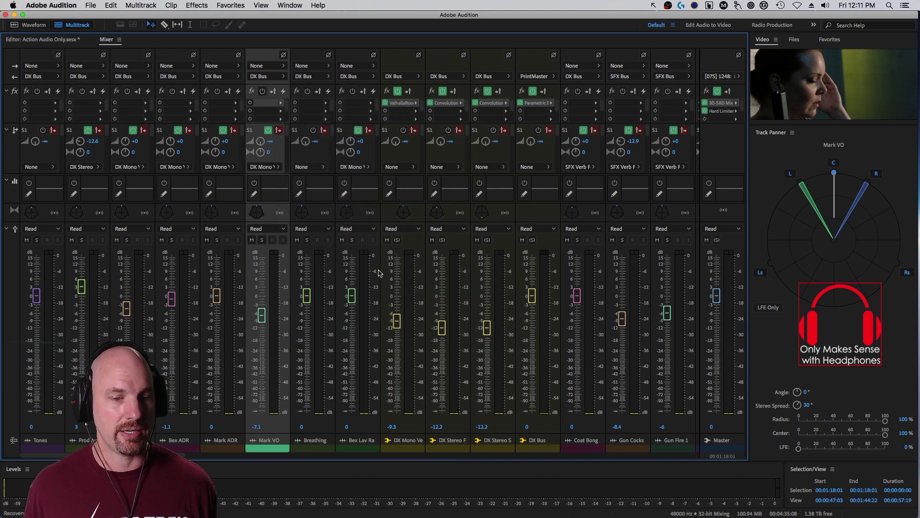
Send Breathing to DX Stereo F at +0 and to DX Stereo S at -6.3.
{"action": "left_click", "coordinate": [309, 166]}
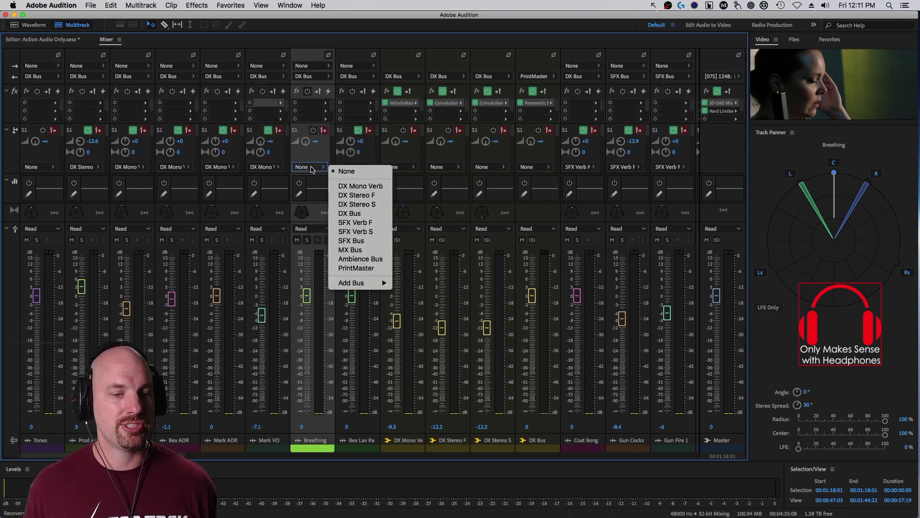
{"action": "left_click", "coordinate": [373, 196]}
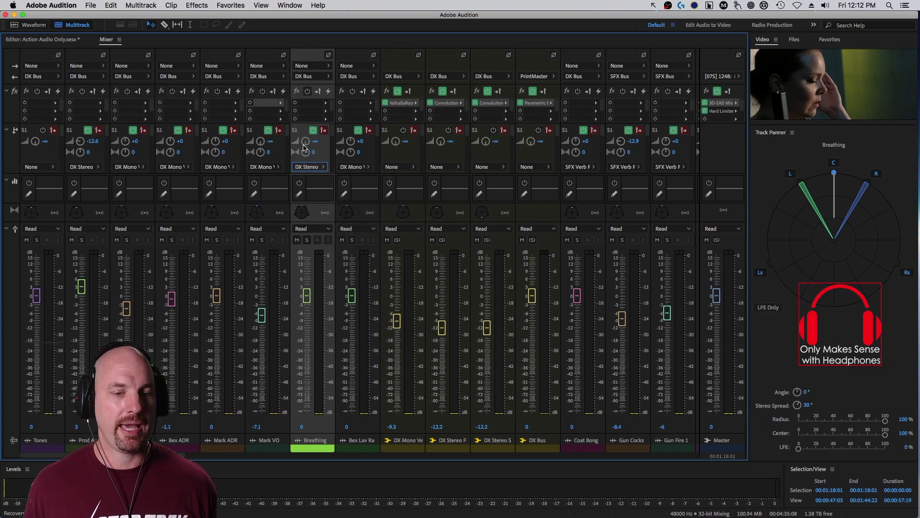
{"action": "left_click", "coordinate": [305, 143]}
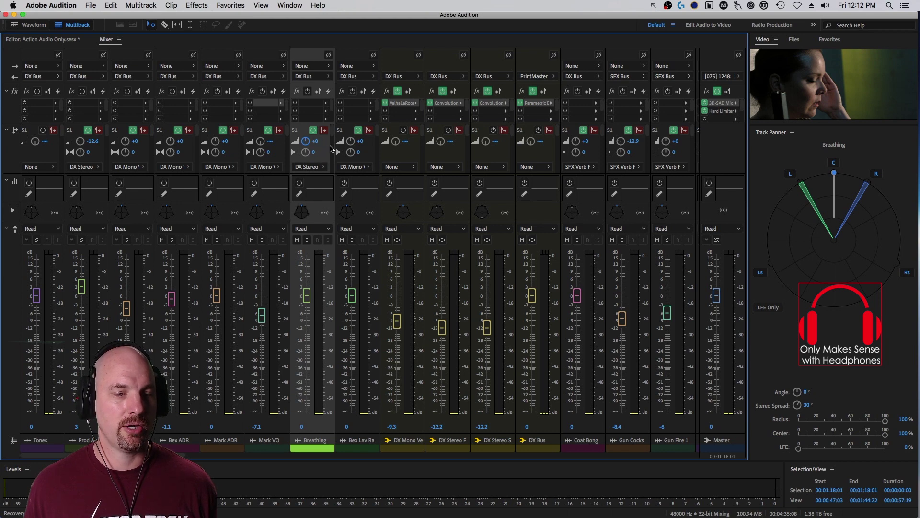
{"action": "scroll", "coordinate": [334, 133], "scroll_direction": "down", "scroll_amount": 1}
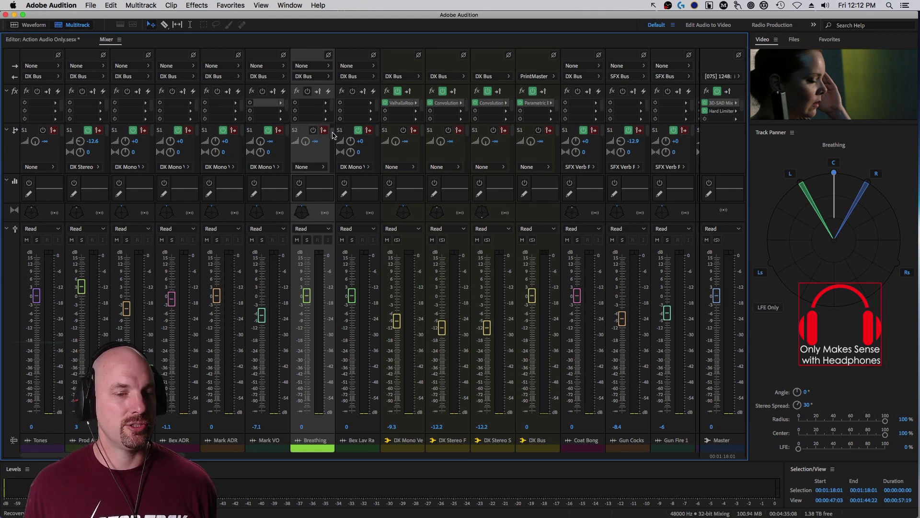
{"action": "left_click", "coordinate": [318, 166]}
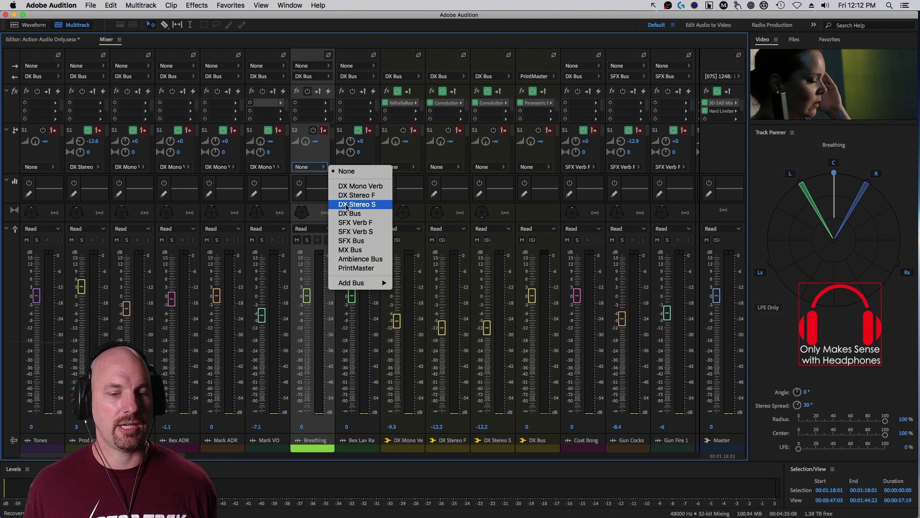
{"action": "left_click", "coordinate": [347, 205]}
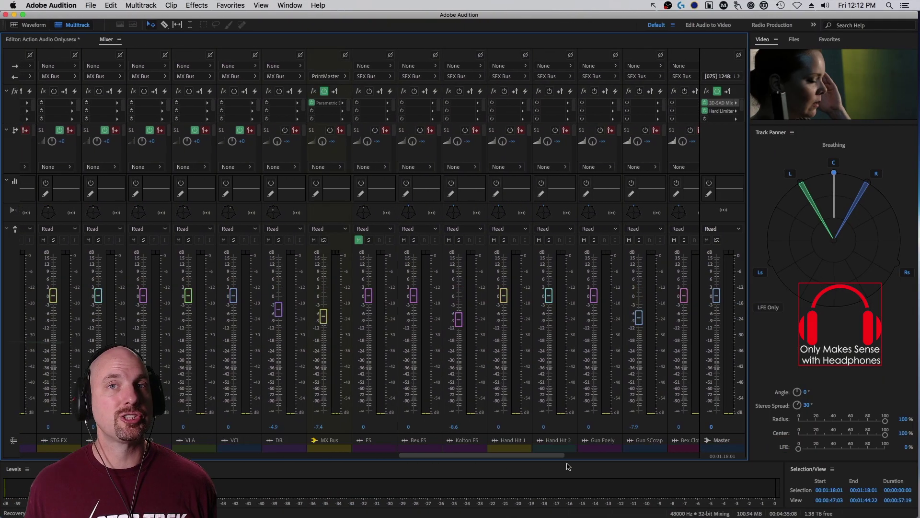
Raise the AMBI 1 and AMBI 2 ambience faders from 0 dB to about +3 dB.
{"action": "left_click_drag", "start_coordinate": [568, 465], "coordinate": [670, 466]}
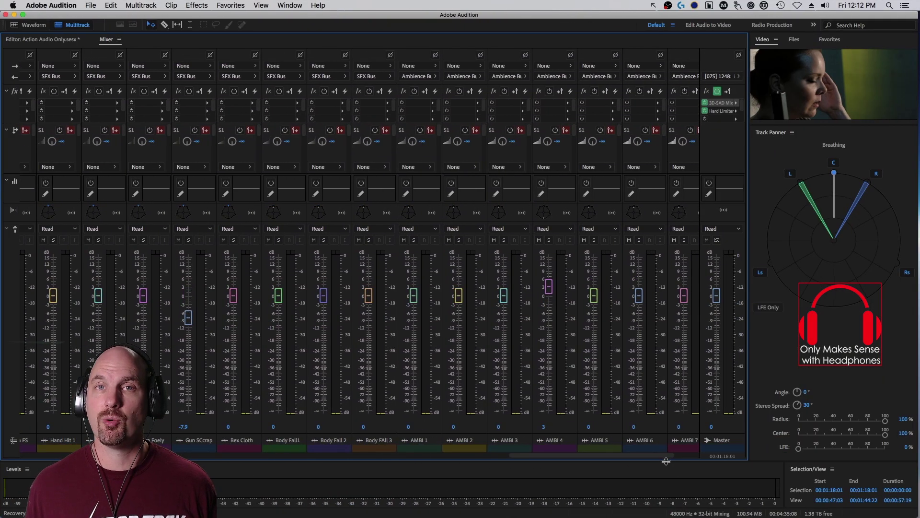
{"action": "left_click_drag", "start_coordinate": [644, 458], "coordinate": [674, 460]}
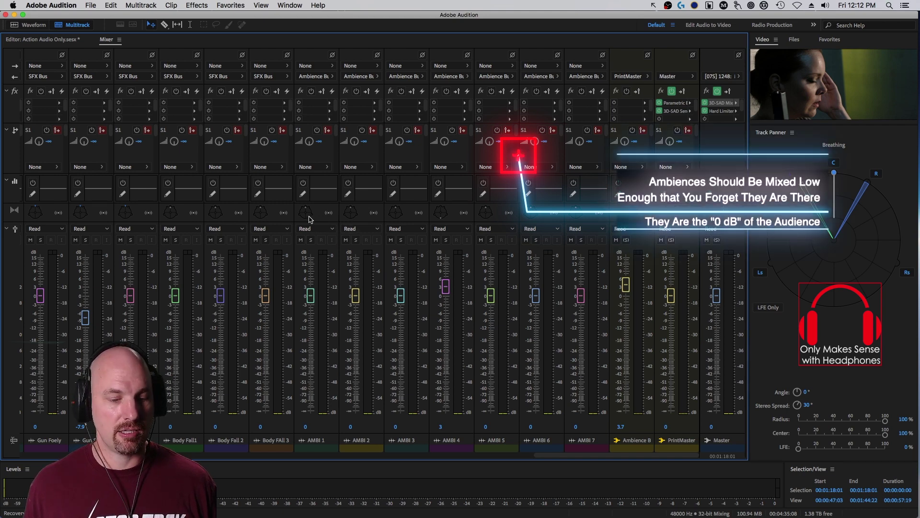
{"action": "left_click_drag", "start_coordinate": [310, 294], "coordinate": [309, 277]}
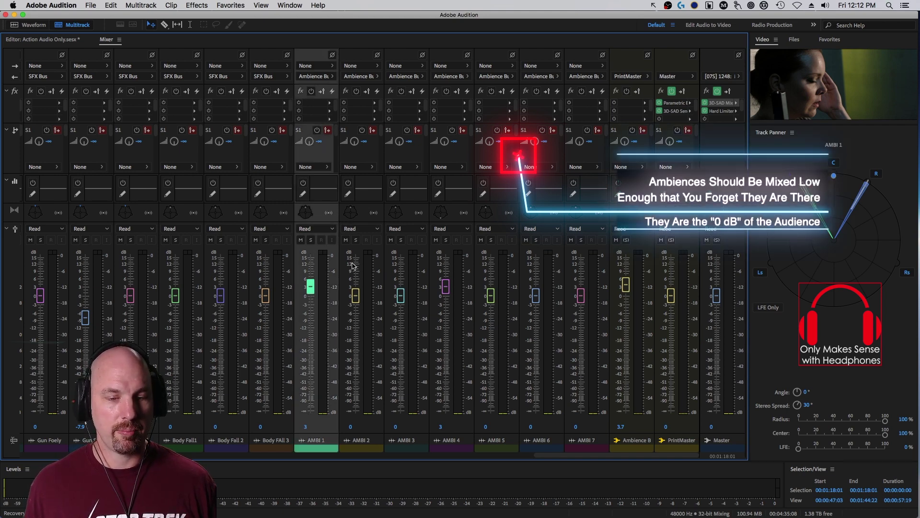
{"action": "left_click_drag", "start_coordinate": [355, 296], "coordinate": [311, 279]}
{"action": "left_click", "coordinate": [311, 240]}
{"action": "key", "text": "space"}
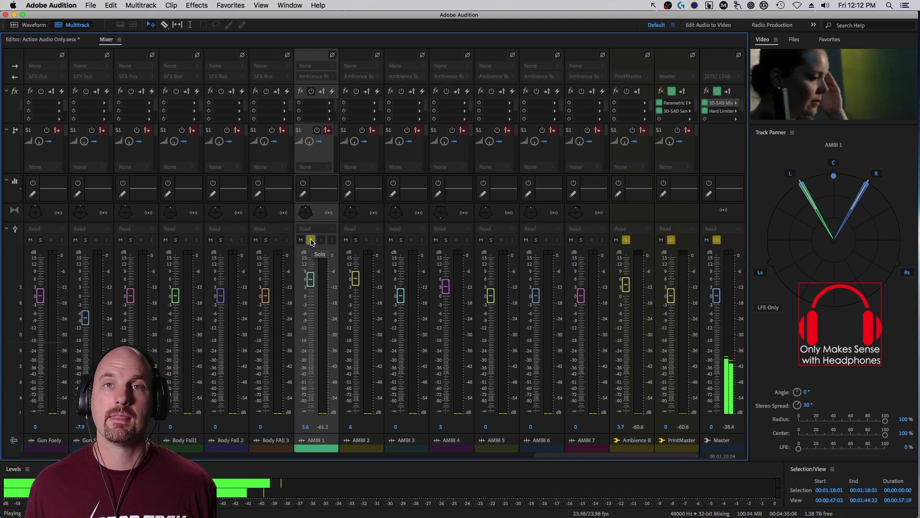
{"action": "left_click", "coordinate": [310, 240]}
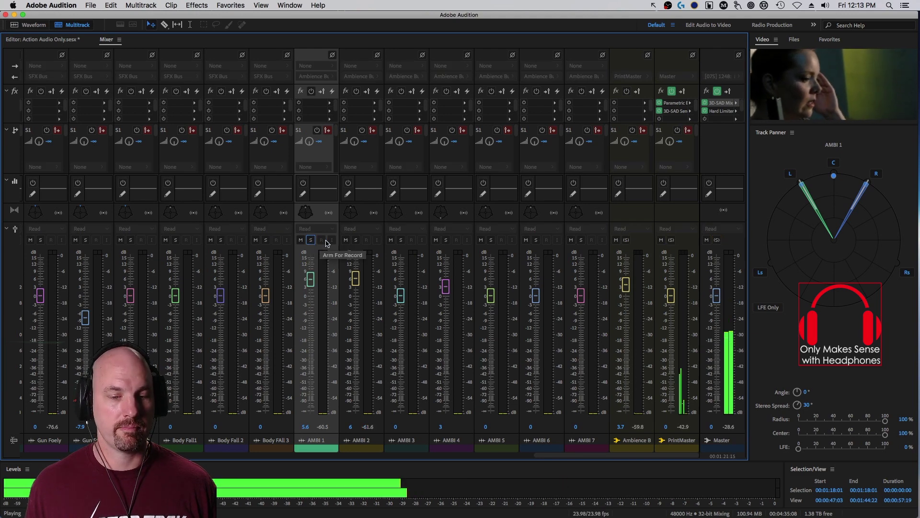
{"action": "left_click", "coordinate": [356, 240]}
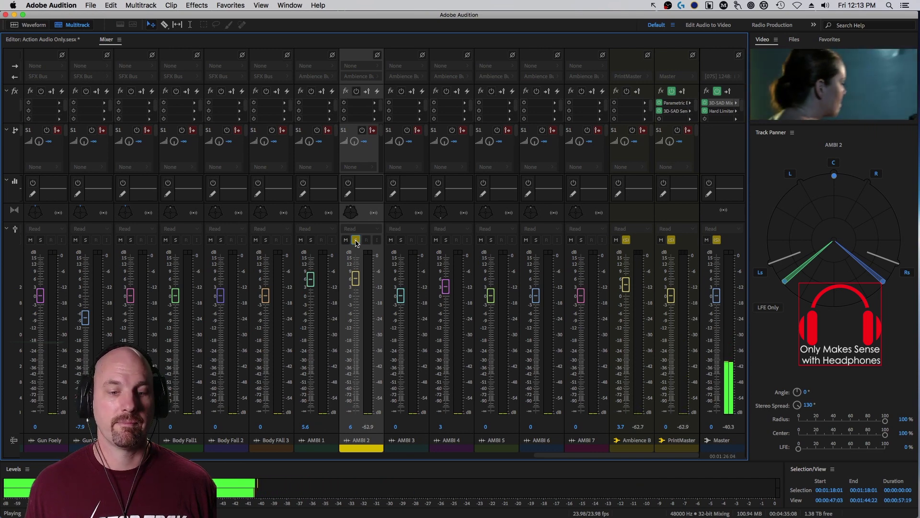
{"action": "left_click", "coordinate": [356, 240]}
{"action": "key", "text": "space"}
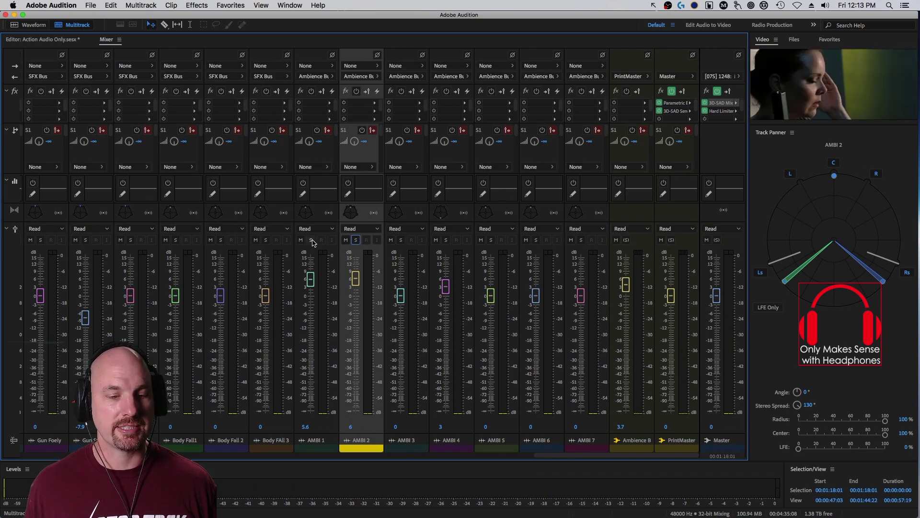
{"action": "left_click", "coordinate": [311, 240]}
{"action": "left_click", "coordinate": [355, 240]}
{"action": "key", "text": "space"}
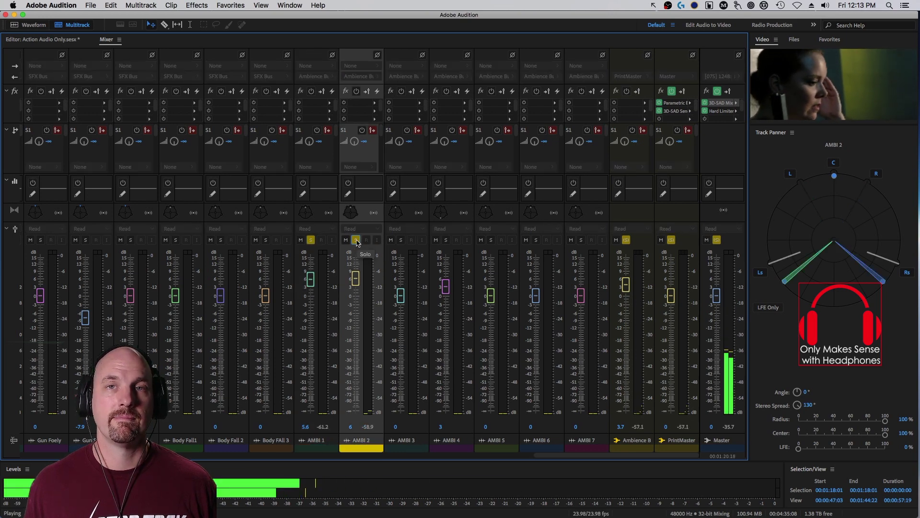
{"action": "key", "text": "space"}
{"action": "left_click", "coordinate": [356, 240]}
{"action": "left_click", "coordinate": [311, 239]}
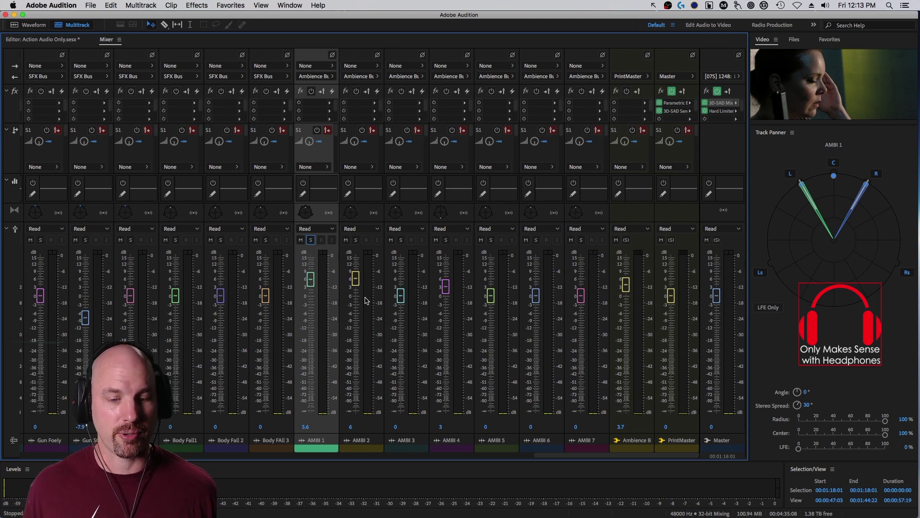
{"action": "left_click", "coordinate": [356, 332]}
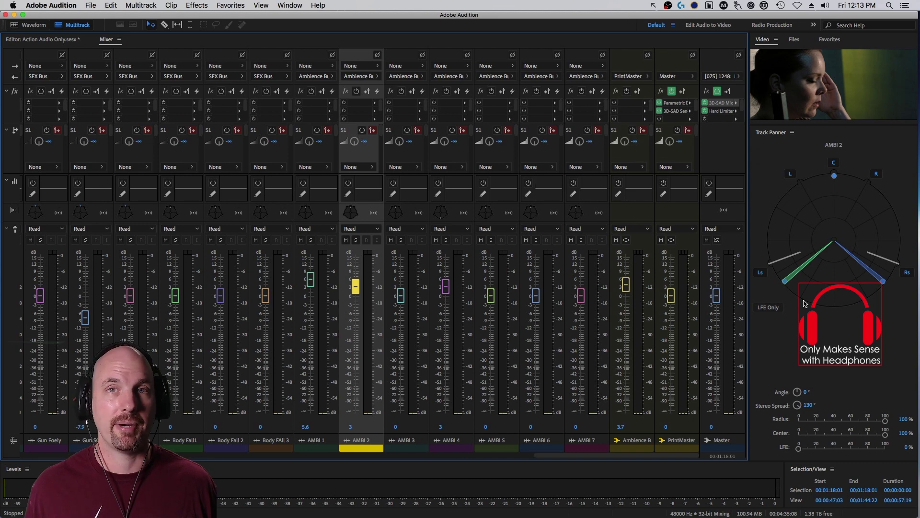
Show AMBI 4's surround panning, then play the mix with Kolton FS soloed.
{"action": "left_click", "coordinate": [451, 344]}
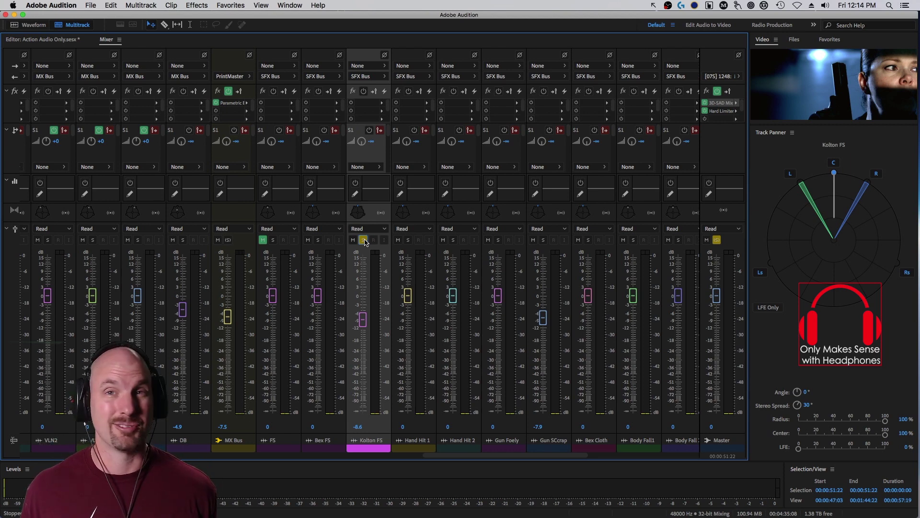
{"action": "key", "text": "space"}
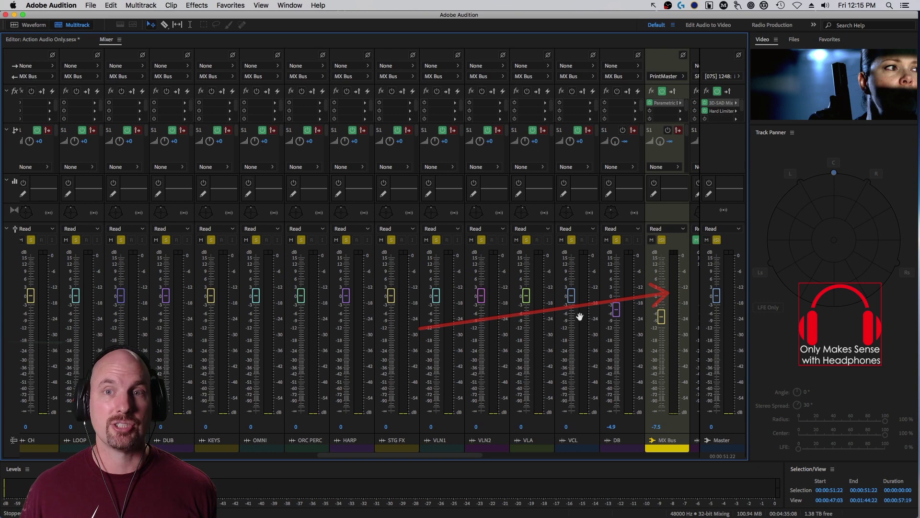
{"action": "double_click", "coordinate": [667, 103]}
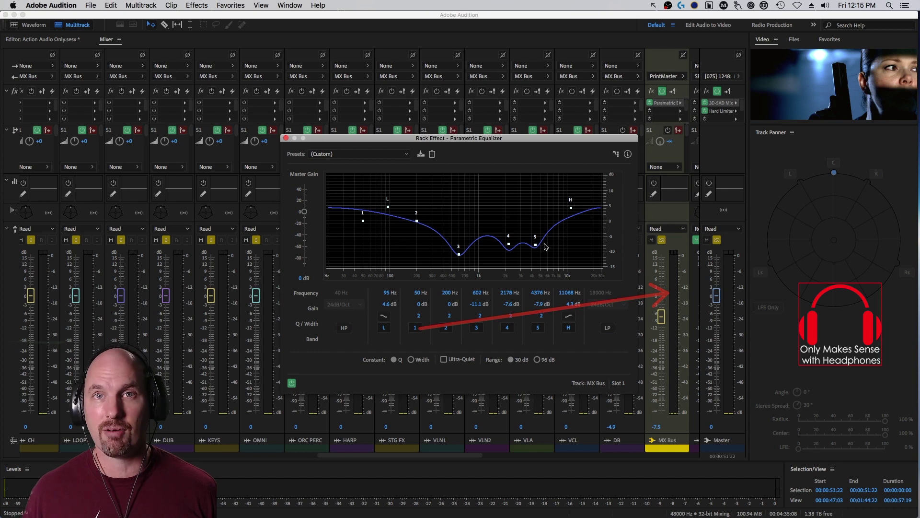
{"action": "left_click", "coordinate": [286, 138]}
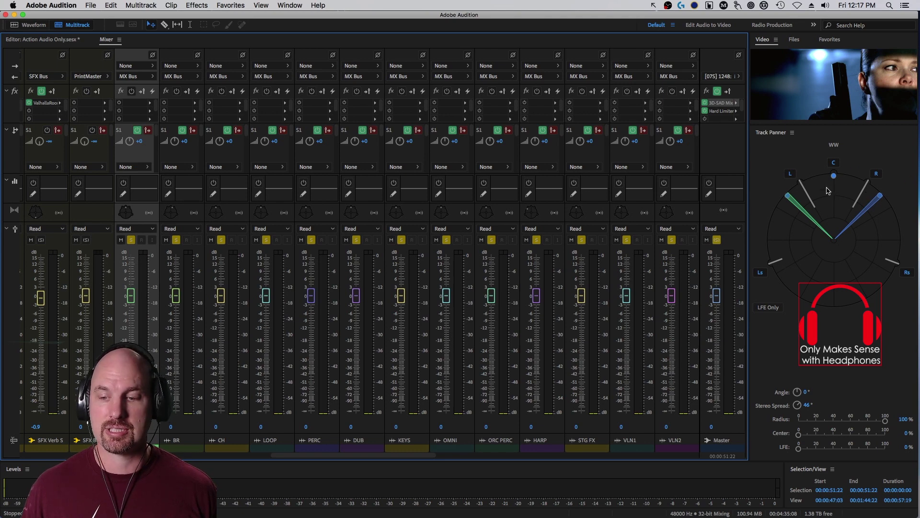
{"action": "left_click", "coordinate": [178, 441]}
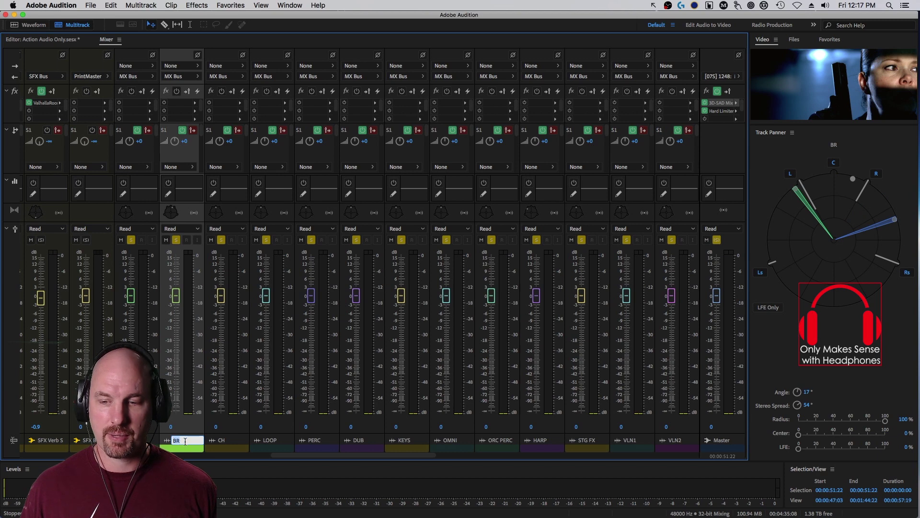
{"action": "left_click", "coordinate": [238, 444]}
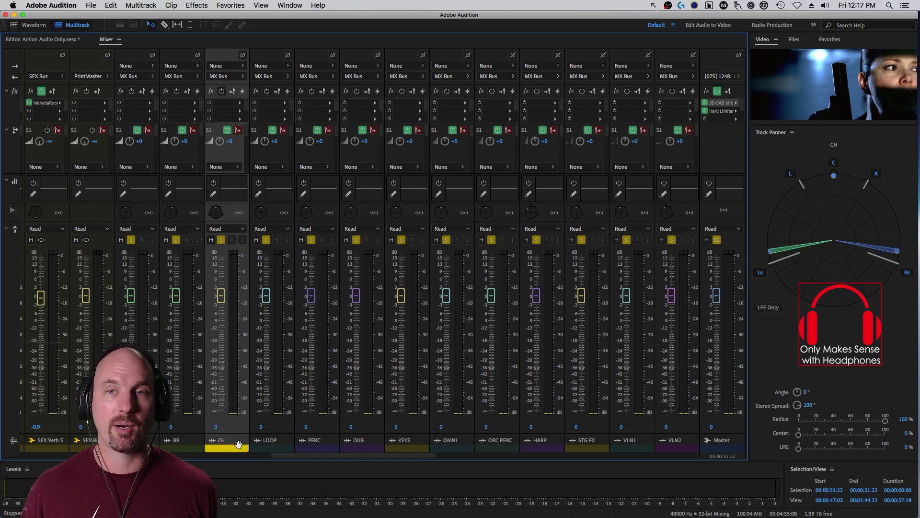
{"action": "key", "text": "space"}
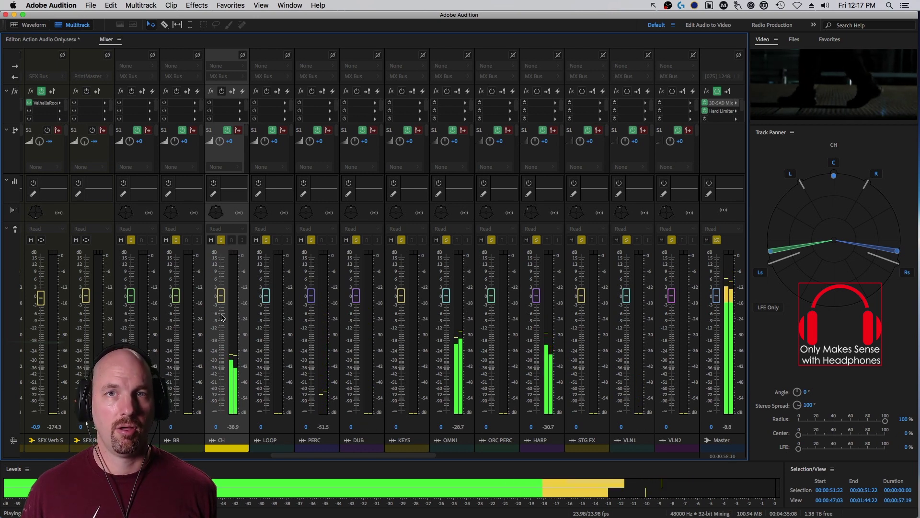
{"action": "key", "text": "space"}
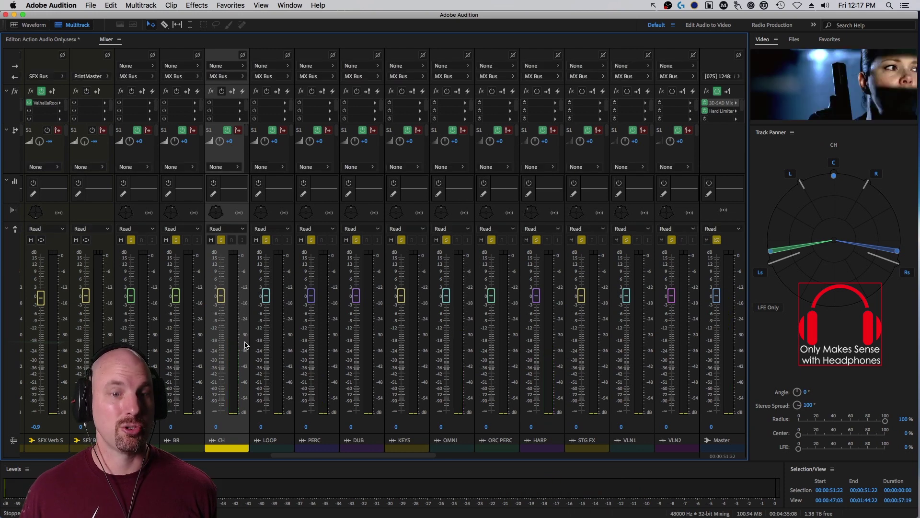
{"action": "left_click", "coordinate": [280, 431]}
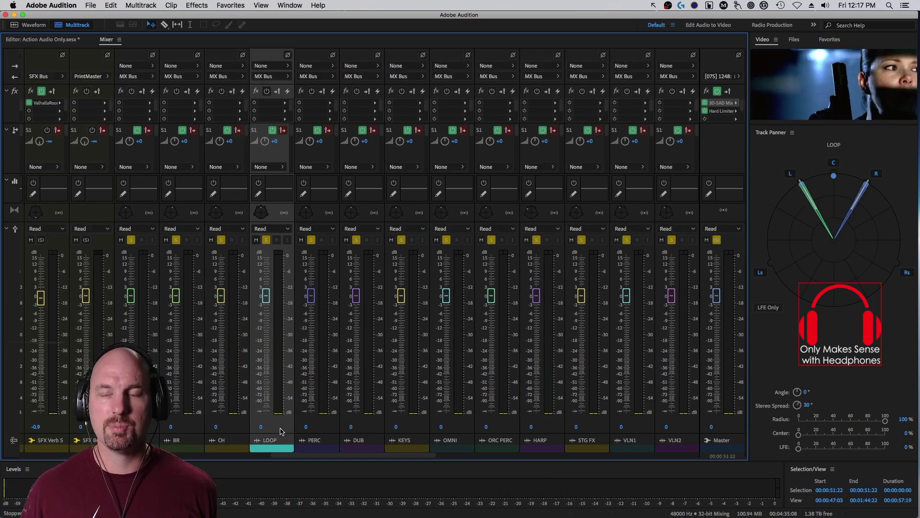
{"action": "left_click", "coordinate": [328, 428]}
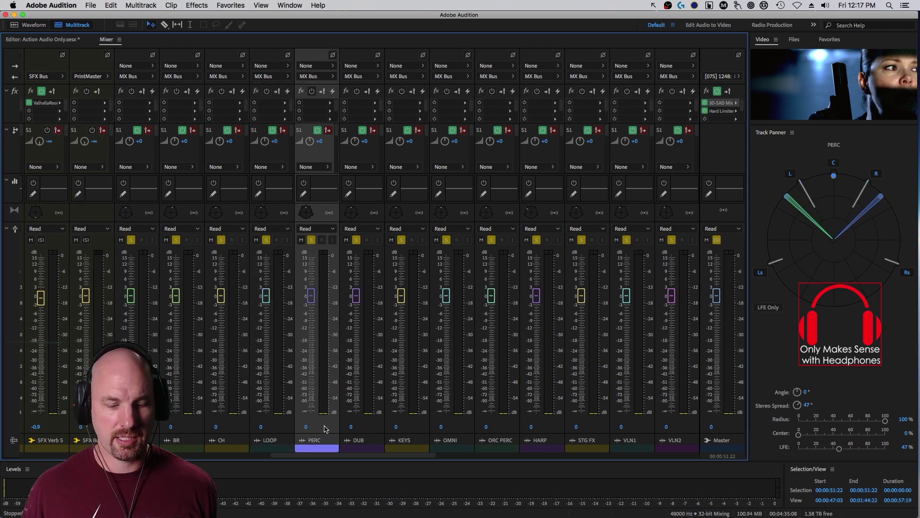
{"action": "left_click", "coordinate": [369, 432]}
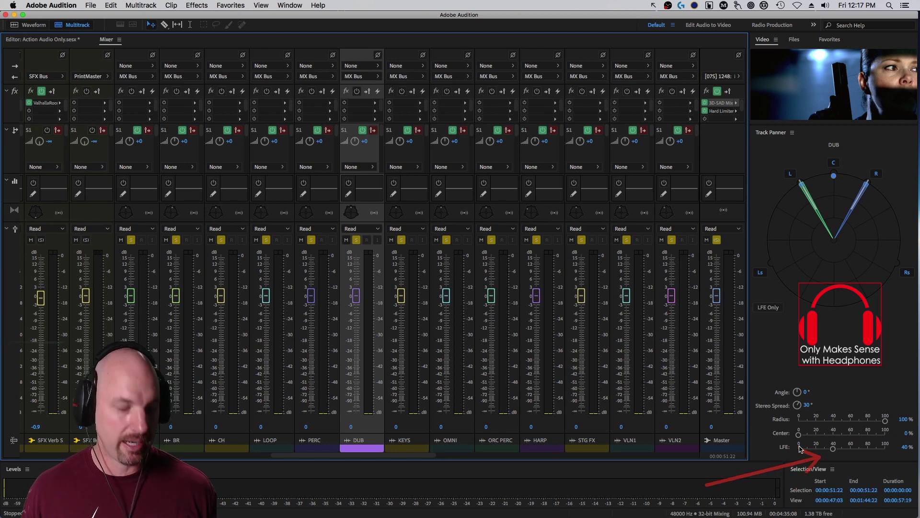
{"action": "left_click", "coordinate": [414, 430]}
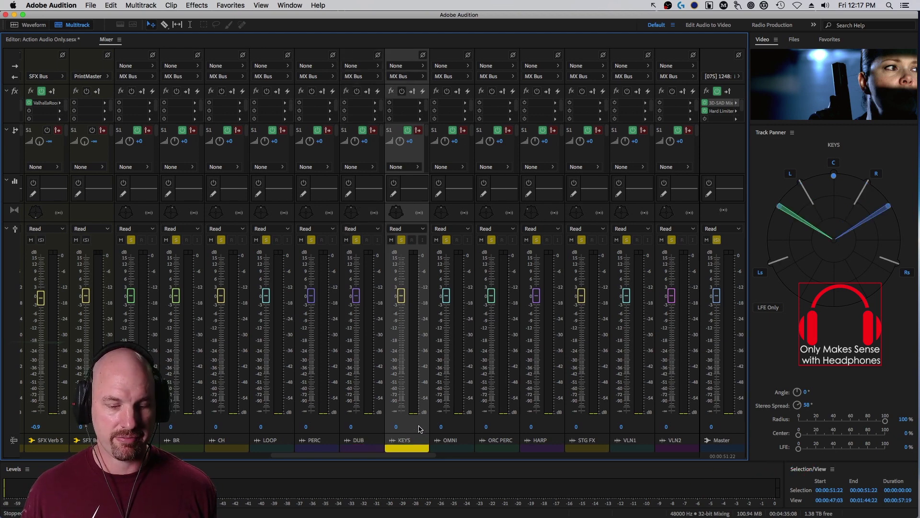
{"action": "left_click", "coordinate": [475, 425]}
{"action": "left_click", "coordinate": [464, 428]}
{"action": "left_click", "coordinate": [508, 427]}
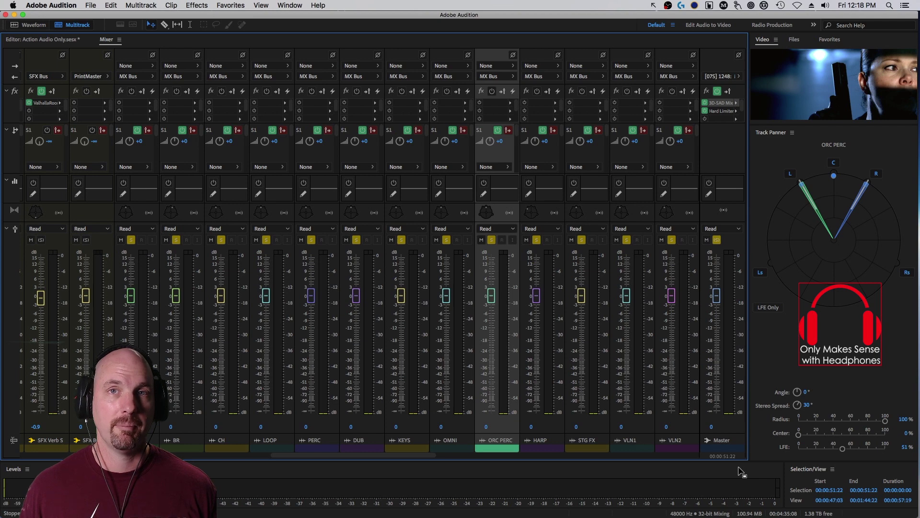
{"action": "left_click_drag", "start_coordinate": [676, 465], "coordinate": [839, 460]}
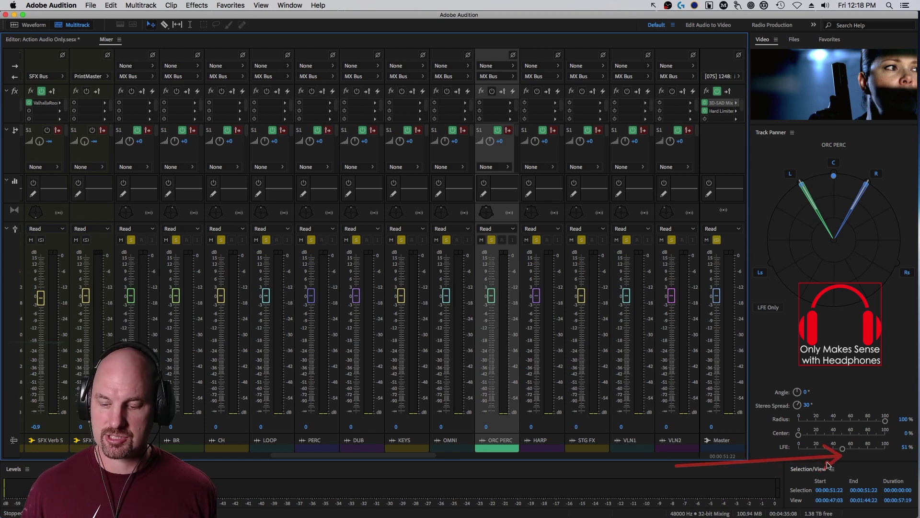
{"action": "left_click", "coordinate": [554, 431]}
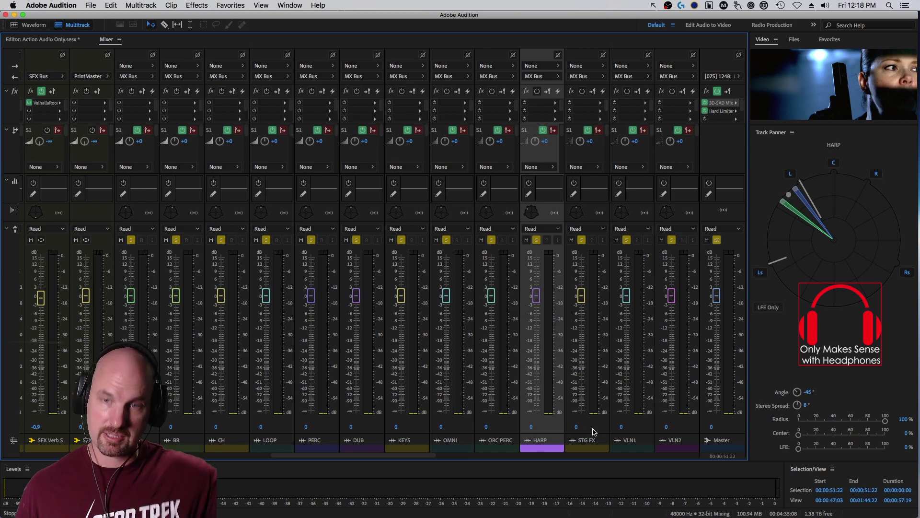
{"action": "left_click", "coordinate": [597, 428]}
{"action": "left_click", "coordinate": [638, 428]}
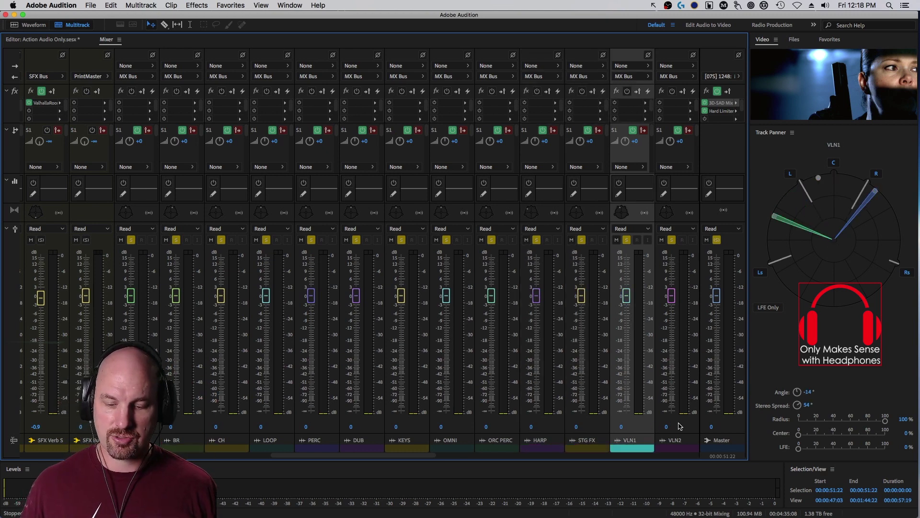
{"action": "left_click", "coordinate": [678, 427]}
{"action": "left_click_drag", "start_coordinate": [416, 456], "coordinate": [483, 456]}
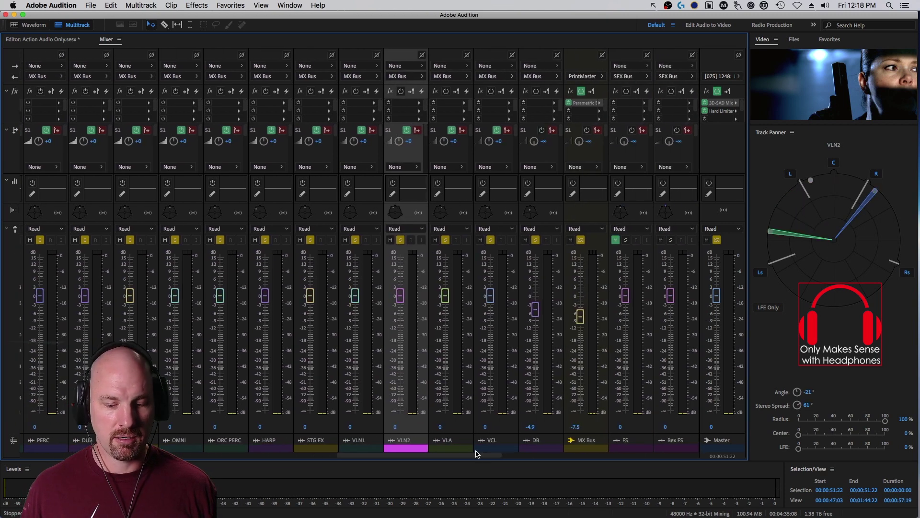
{"action": "left_click", "coordinate": [450, 428]}
{"action": "left_click", "coordinate": [500, 428]}
{"action": "left_click", "coordinate": [541, 428]}
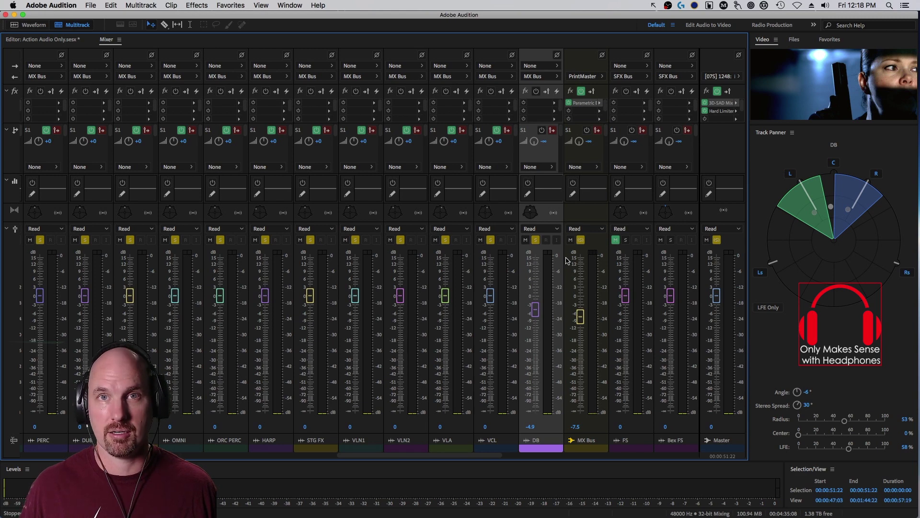
Turn off the MX Bus solo so every track is unsoloed.
{"action": "left_click", "coordinate": [581, 240]}
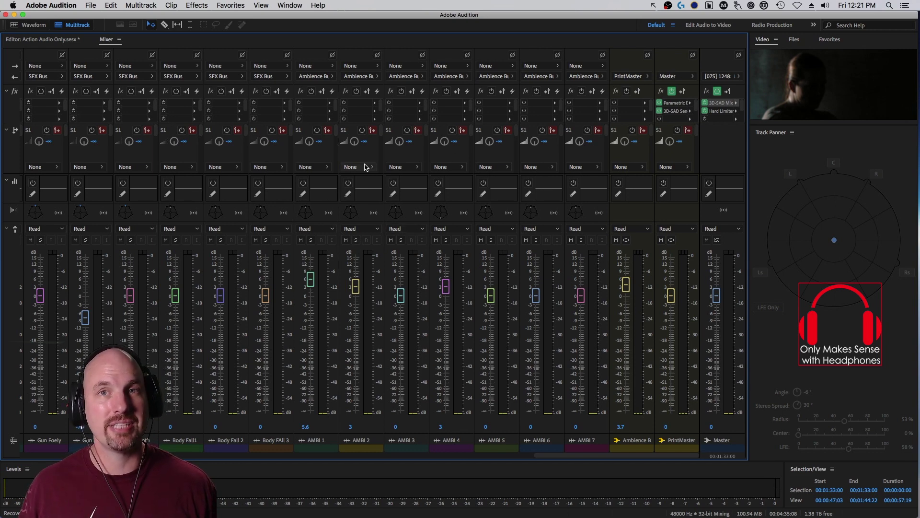
{"action": "left_click", "coordinate": [683, 440]}
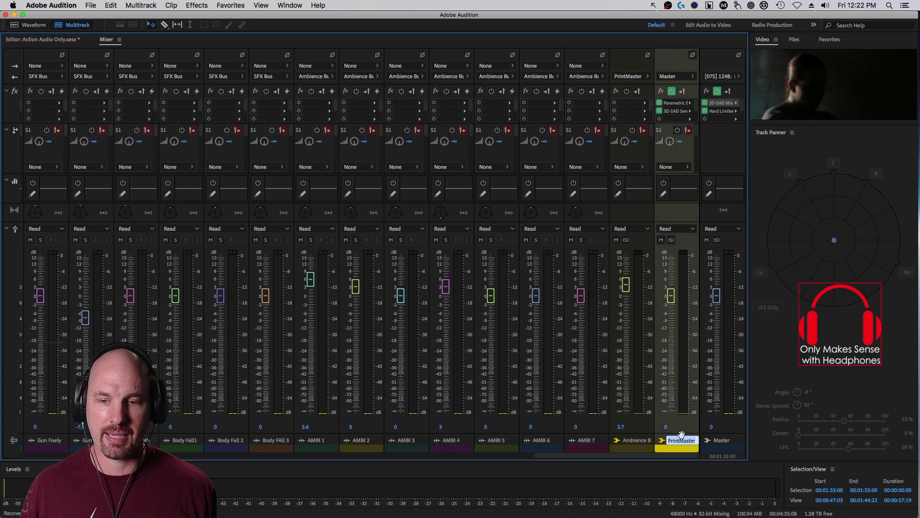
{"action": "double_click", "coordinate": [676, 103]}
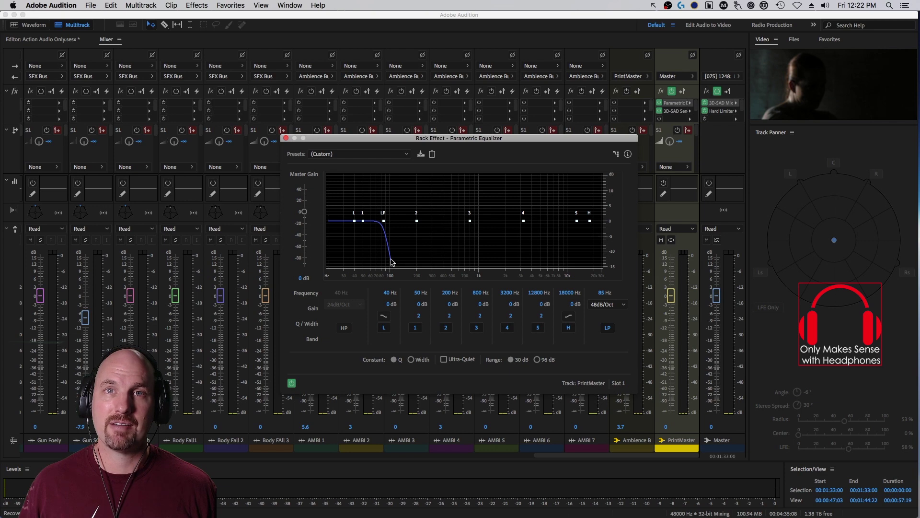
{"action": "left_click", "coordinate": [286, 139]}
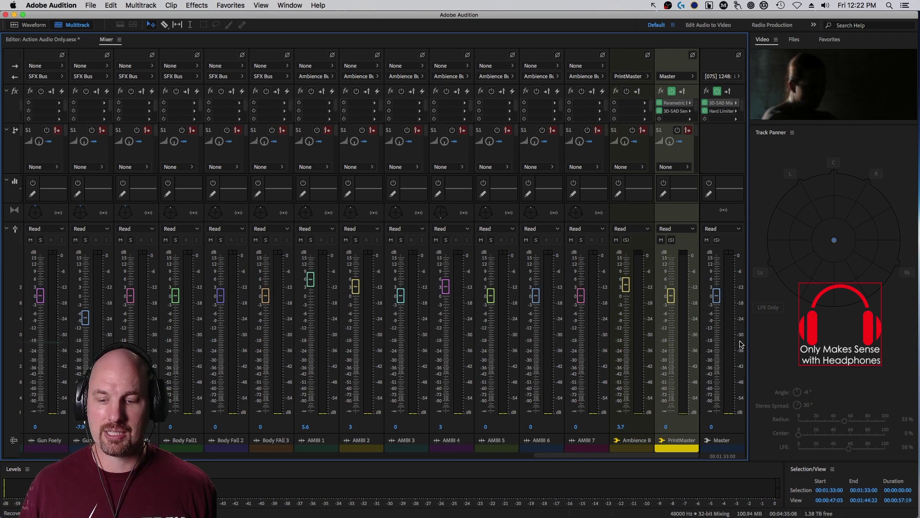
{"action": "left_click", "coordinate": [722, 113]}
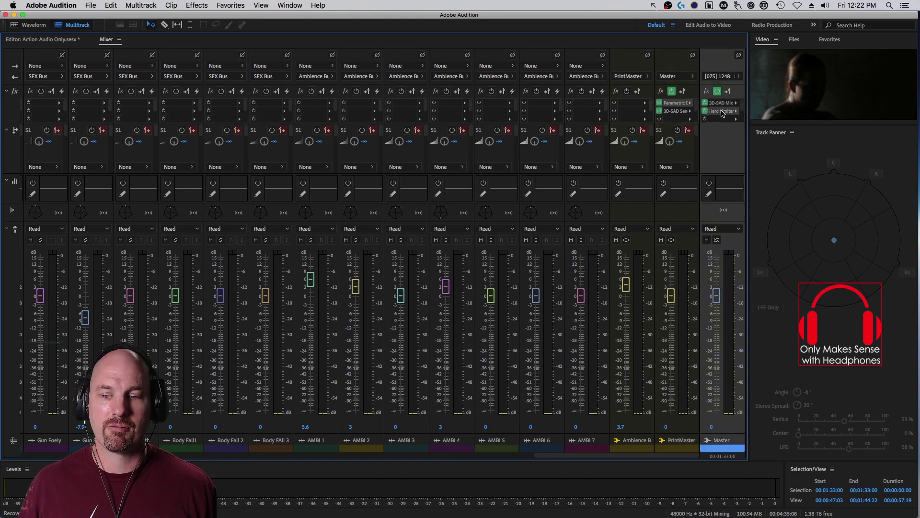
{"action": "double_click", "coordinate": [723, 113]}
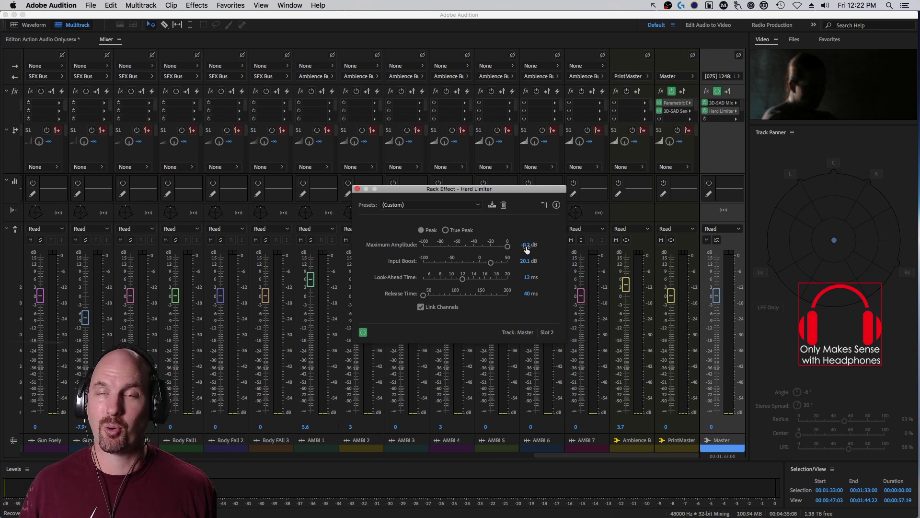
{"action": "left_click", "coordinate": [358, 189]}
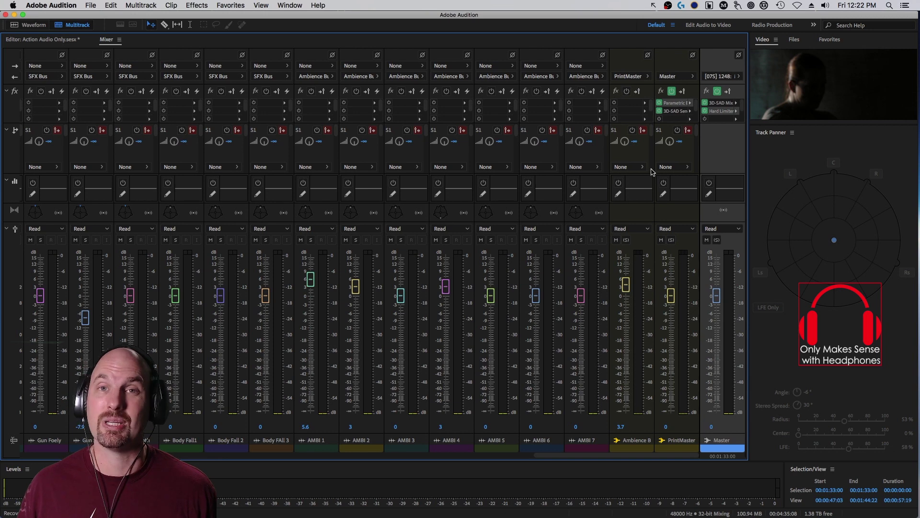